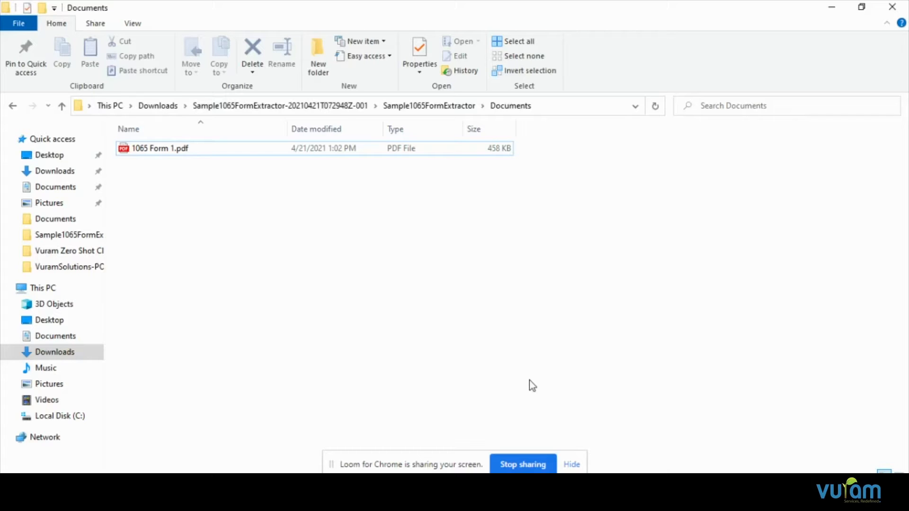
- Open 1065 Form 1.pdf and examine the form's title, income and deduction lines, and the Schedule B section on page 2
double_click(158, 153)
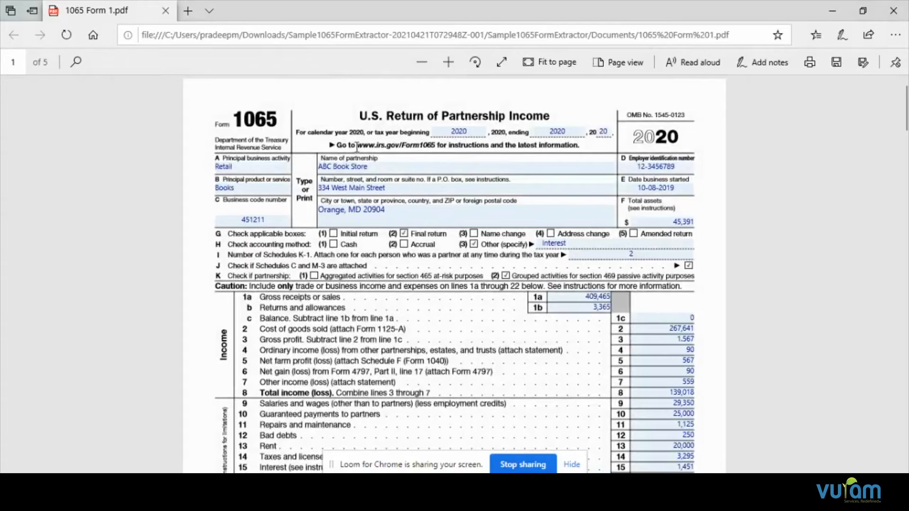
drag(356, 148, 423, 147)
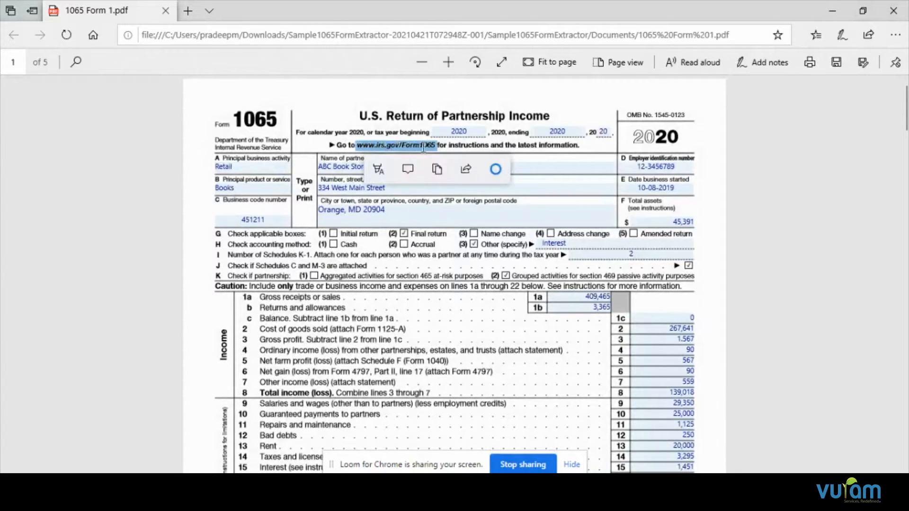
drag(385, 116, 555, 114)
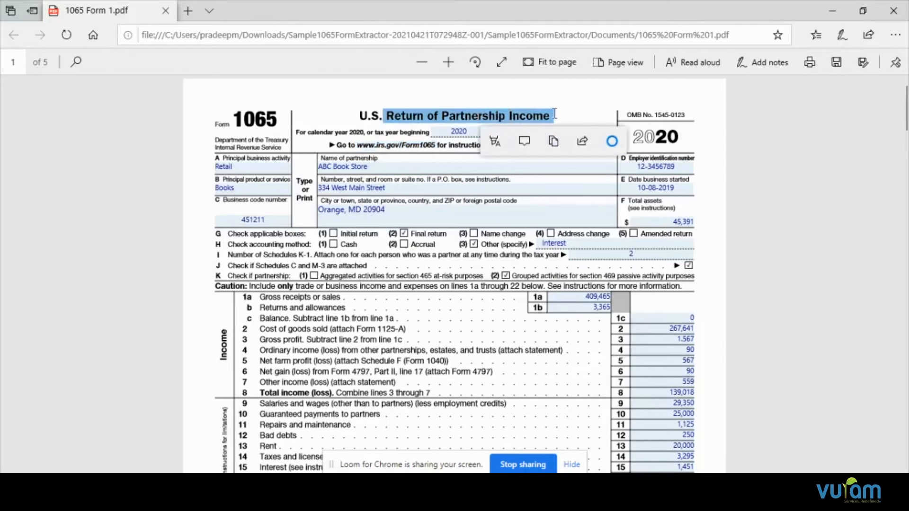
click(508, 312)
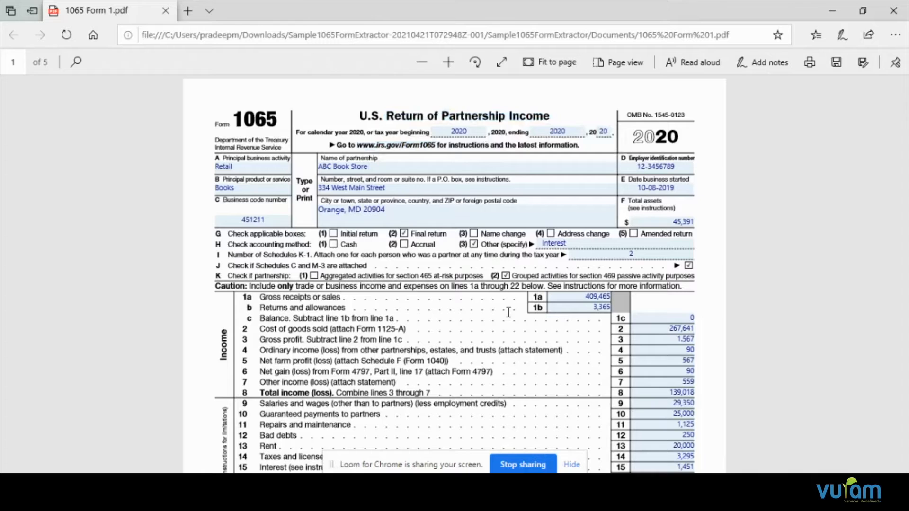
scroll(509, 312, down, 5)
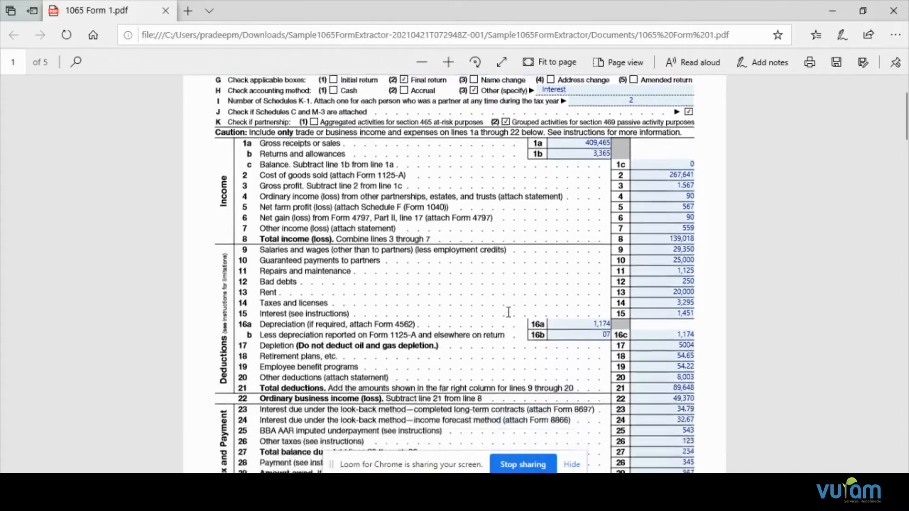
scroll(508, 312, down, 6)
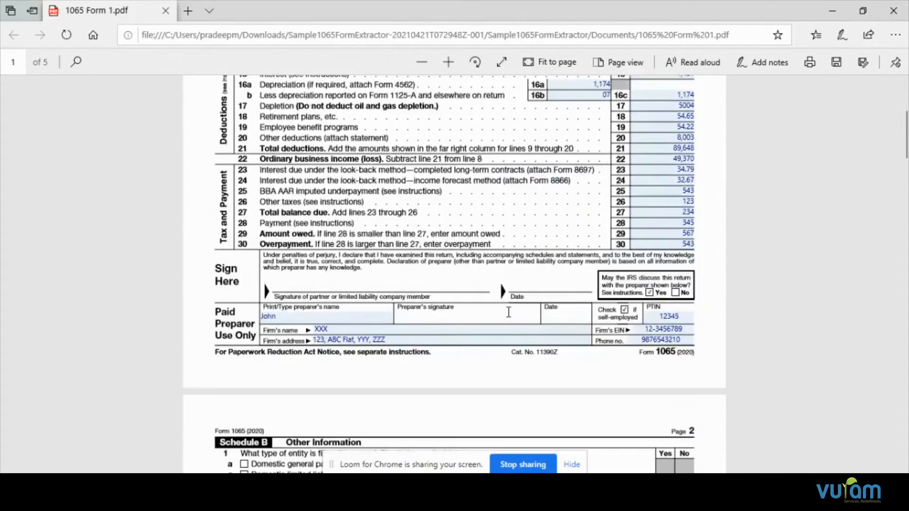
scroll(509, 312, down, 6)
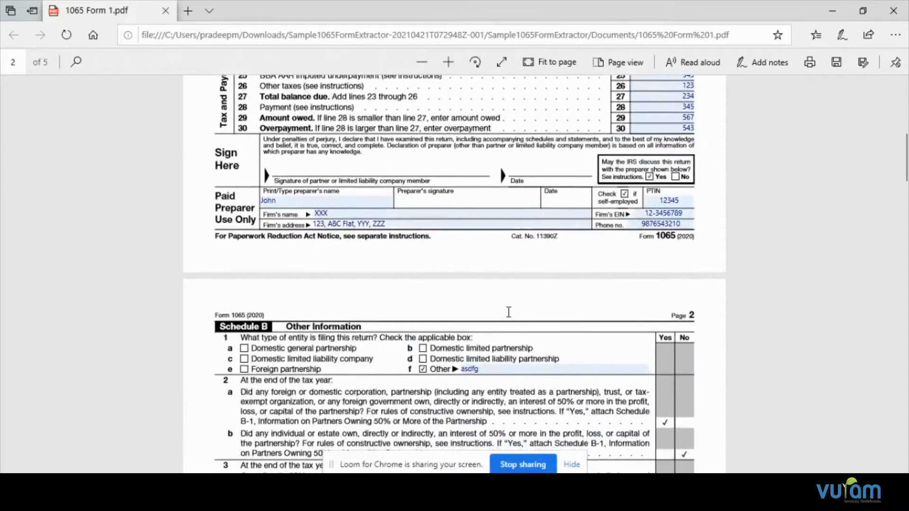
scroll(509, 312, down, 6)
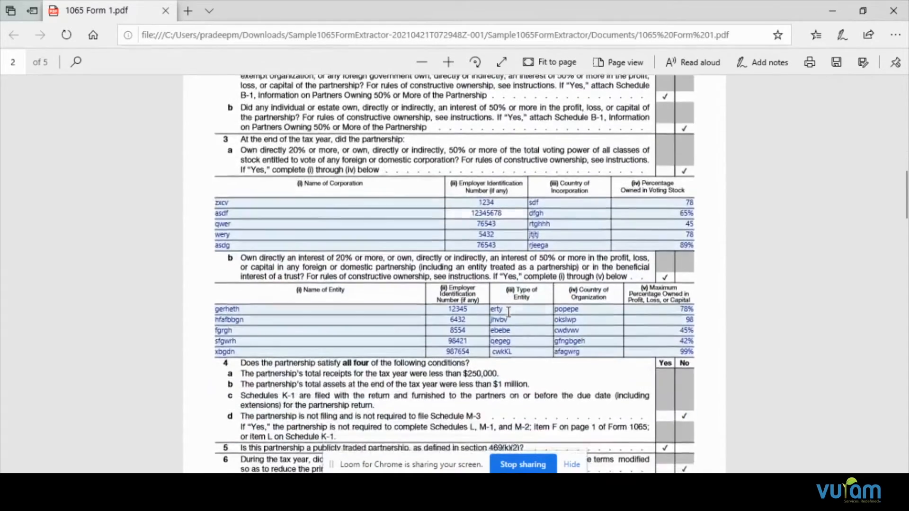
scroll(508, 312, down, 5)
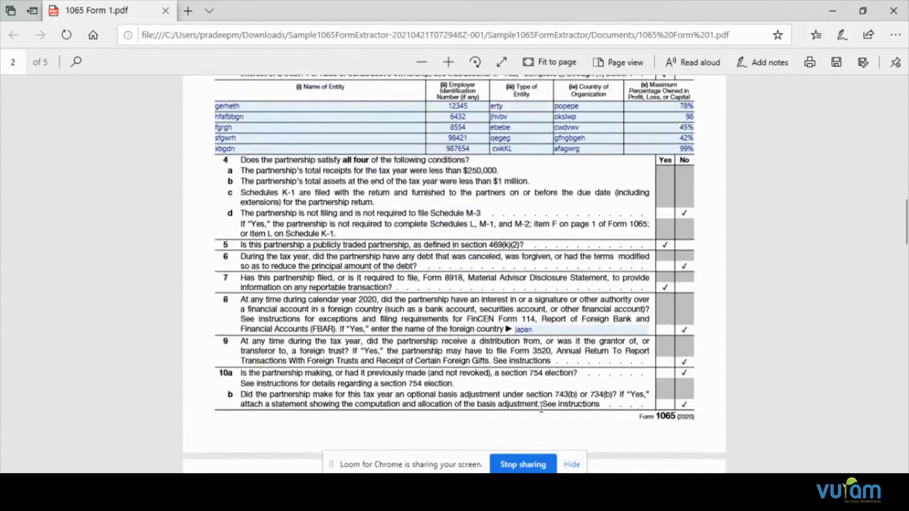
- Switch to UiPath Studio and inspect the ApiKey and FilePath inputs of the Vuram 1065 Form Extractor activity
click(637, 497)
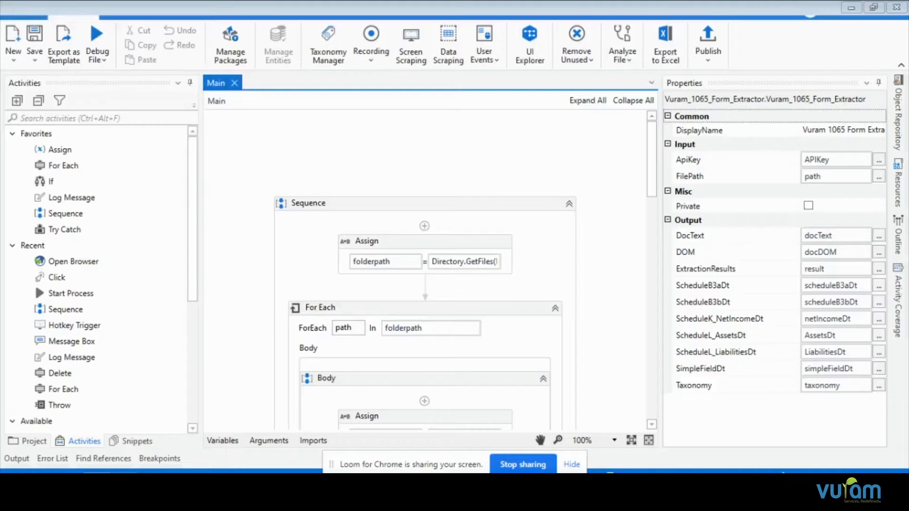
click(255, 305)
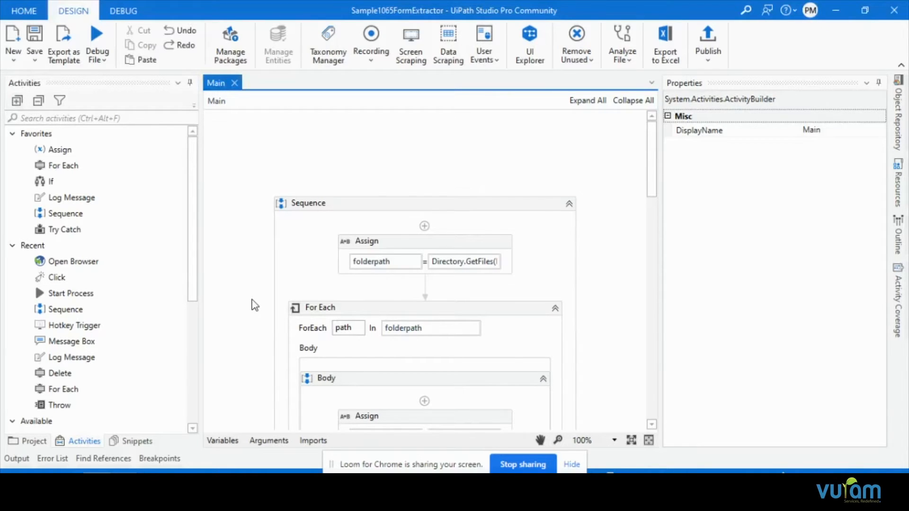
scroll(534, 337, down, 5)
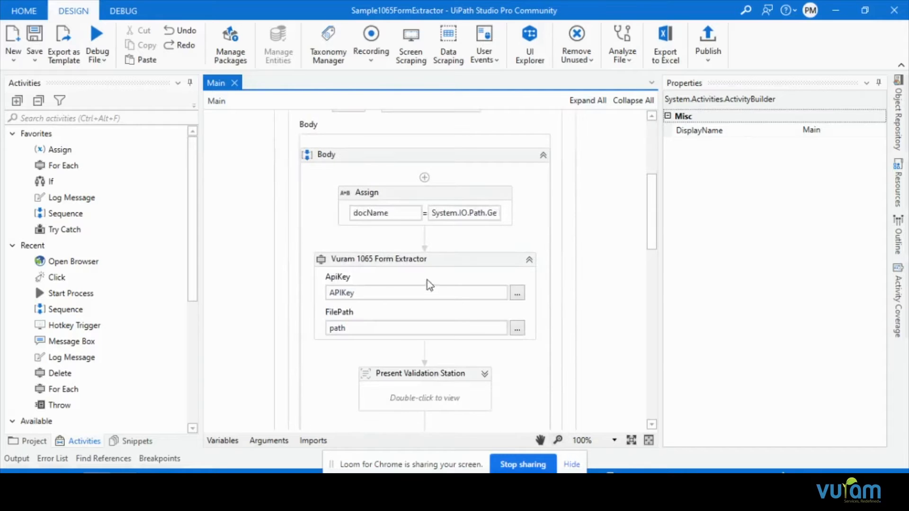
click(431, 265)
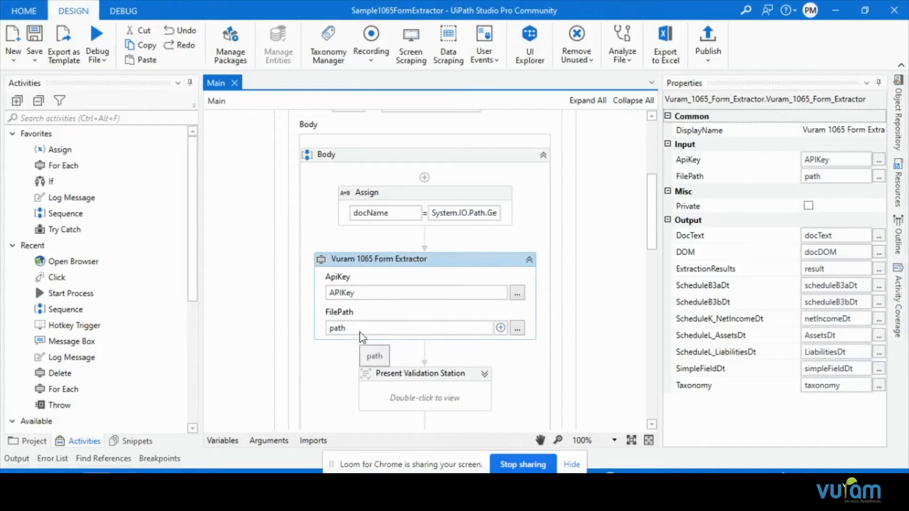
click(572, 465)
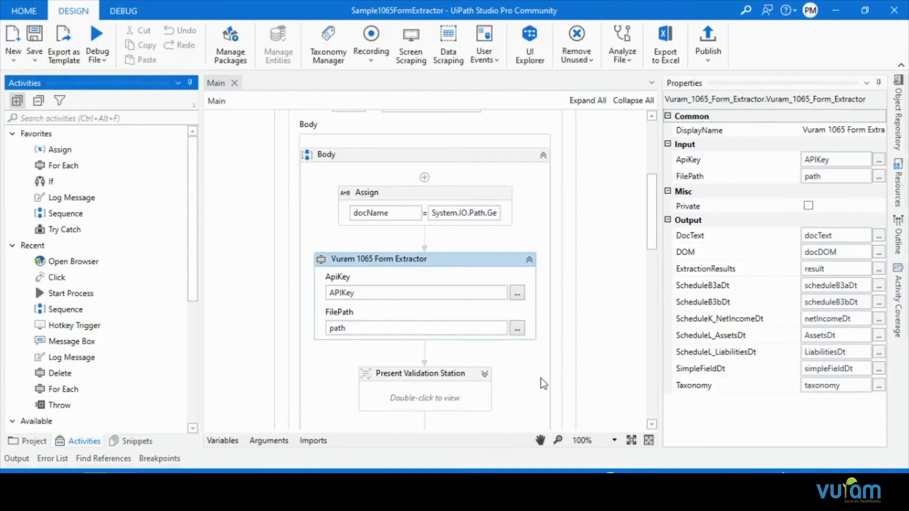
- Expand the Present Validation Station activity to review its input and output arguments, and collapse it again
click(484, 375)
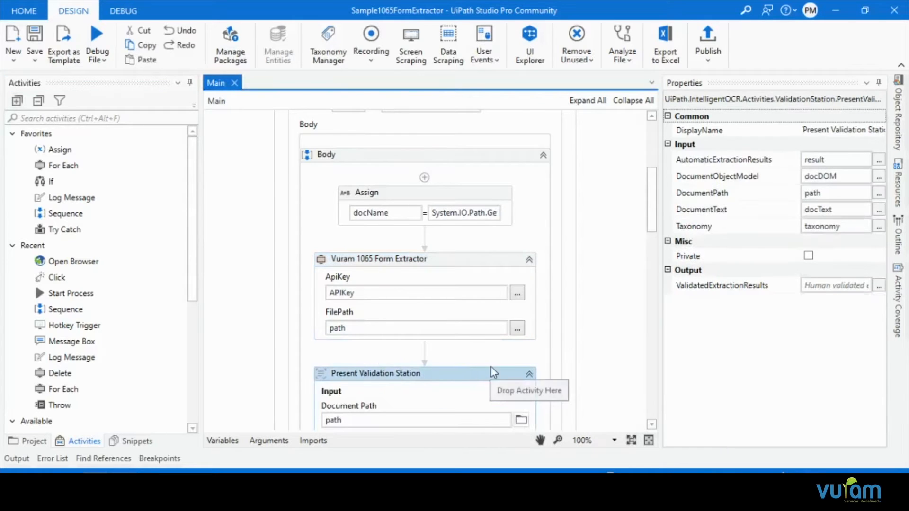
scroll(490, 368, down, 3)
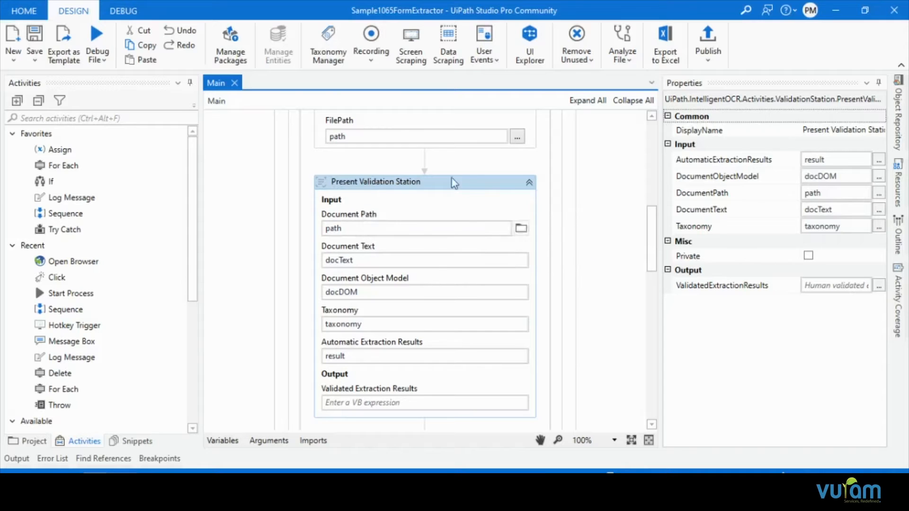
click(528, 184)
scroll(472, 207, up, 5)
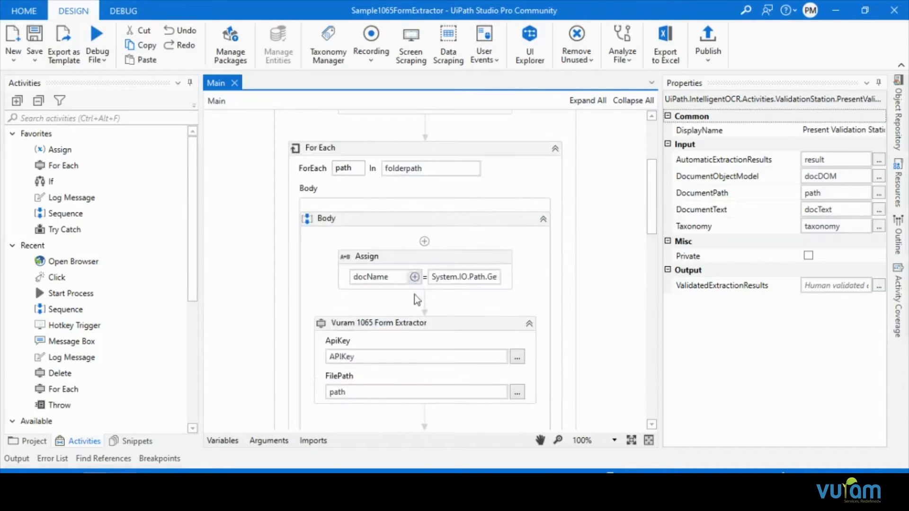
- Select the Vuram 1065 Form Extractor activity and examine its output properties, including the Schedule B and Schedule L data tables
click(417, 323)
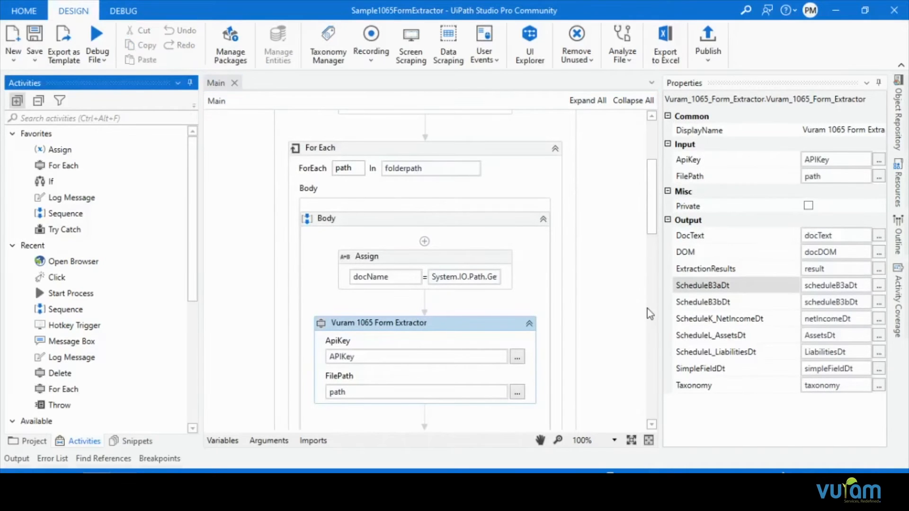
mouse_move(699, 291)
mouse_move(701, 360)
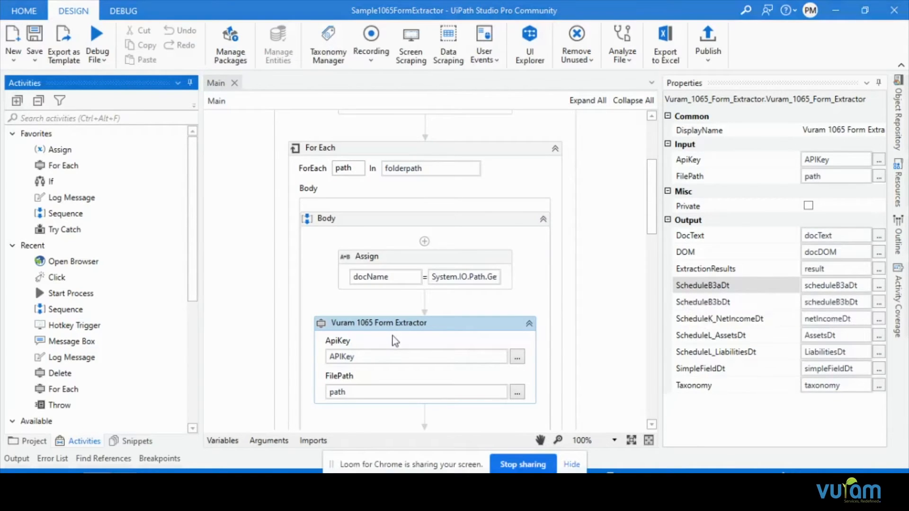
- Switch to 1065 Form 1.pdf to look at the Schedule B question 3a table, and return to the extractor's outputs in UiPath Studio
key(alt+Tab)
key(Tab)
key(Tab)
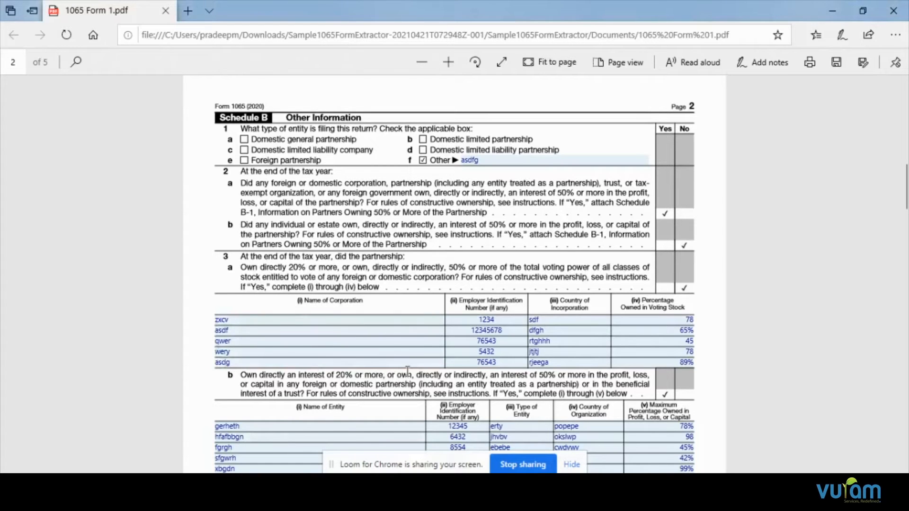
scroll(407, 372, up, 1)
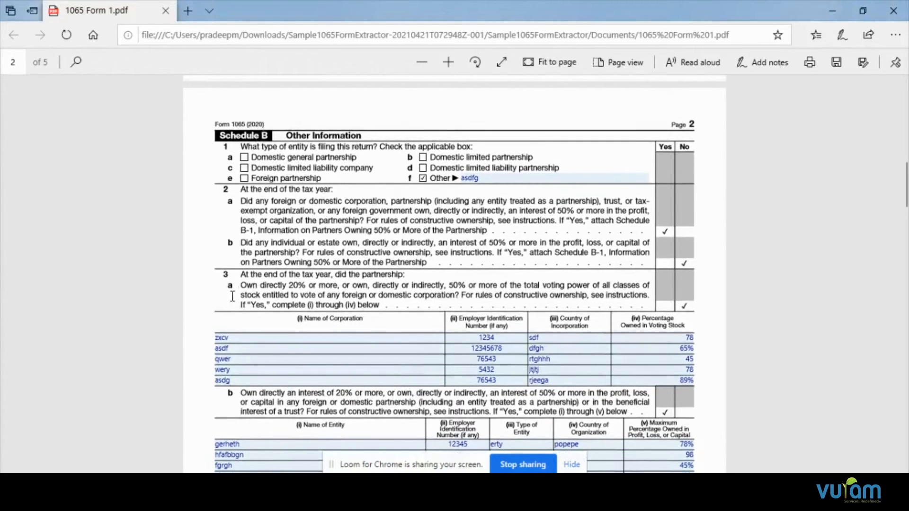
key(alt+Tab)
key(alt+Tab)
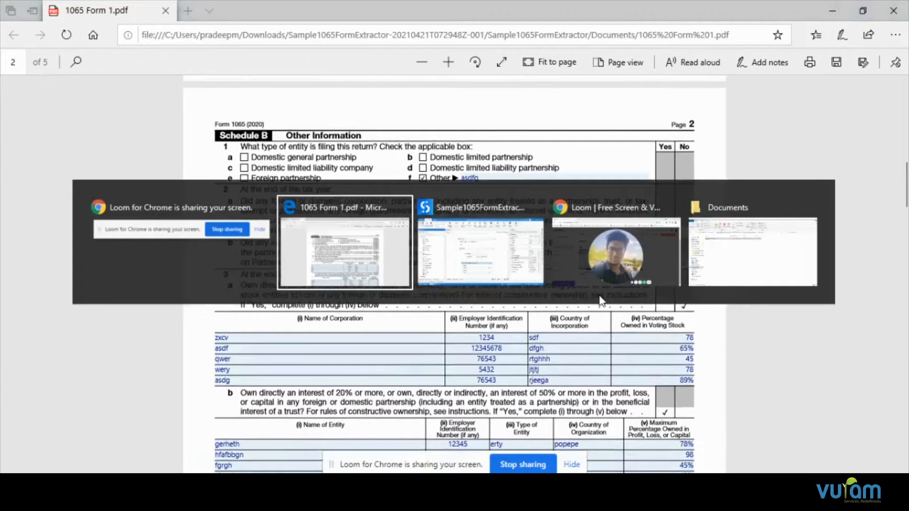
key(alt+Tab)
key(Tab)
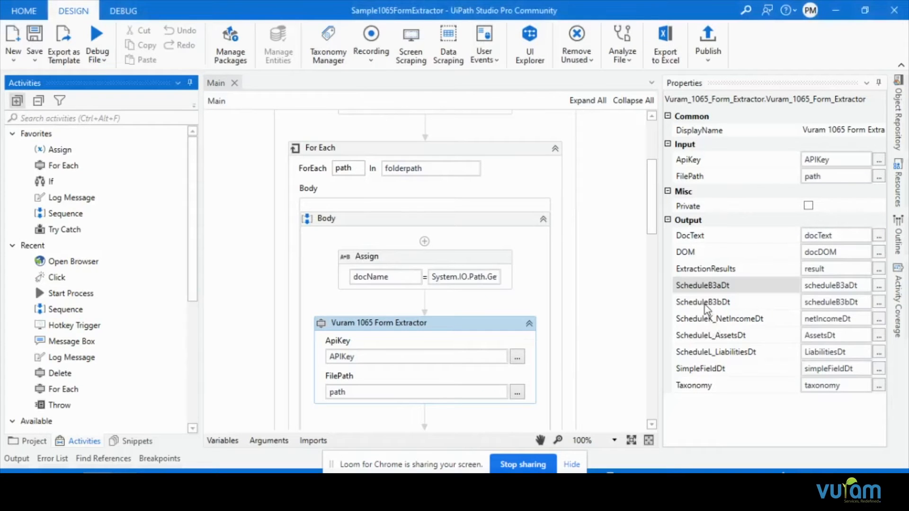
- View the Schedule B question 3b table in the PDF, and return to UiPath Studio to read the extractor's remaining output descriptions
key(alt+Tab)
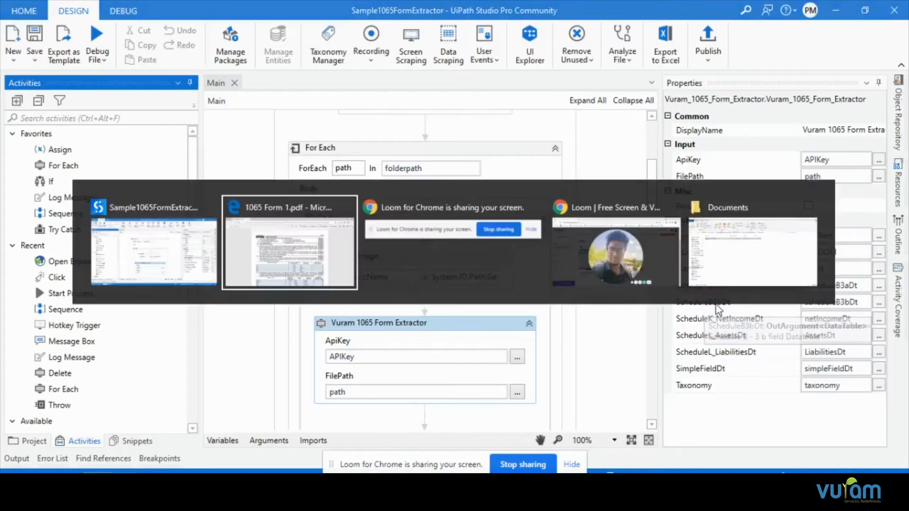
scroll(221, 394, down, 2)
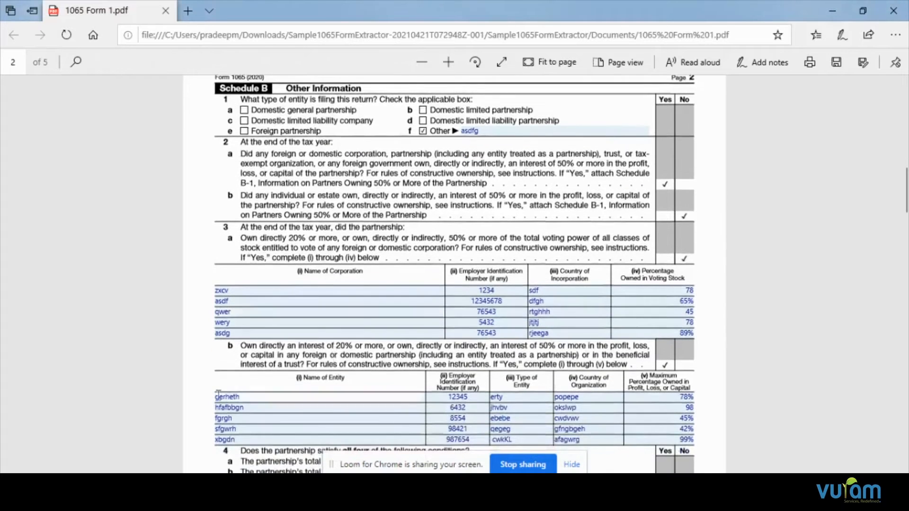
scroll(233, 252, up, 1)
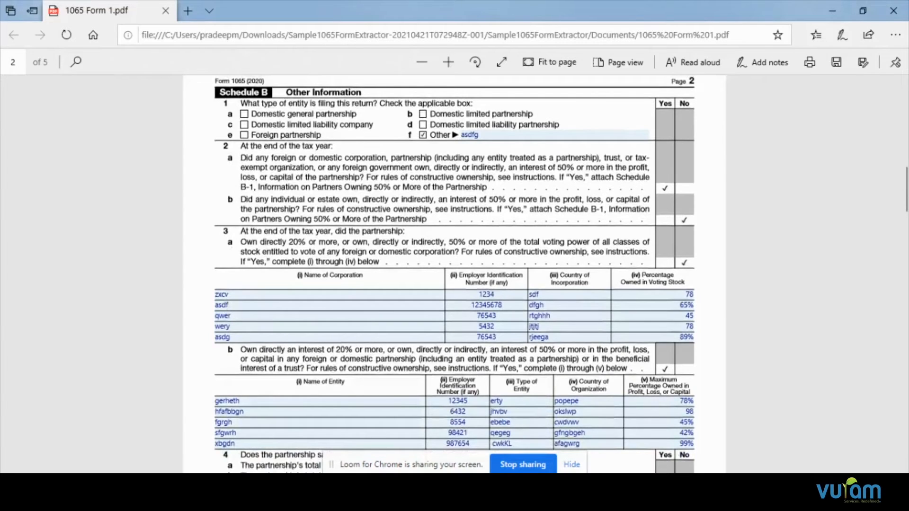
key(alt+Tab)
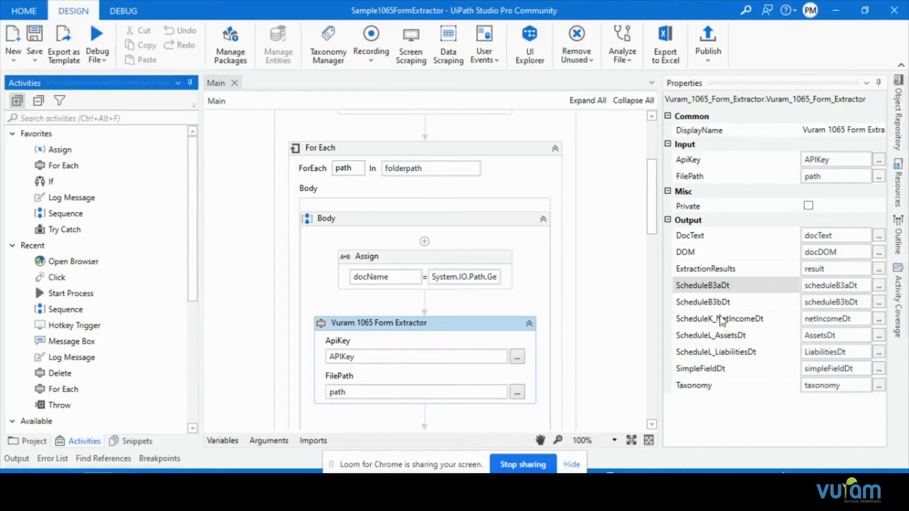
mouse_move(713, 326)
mouse_move(709, 375)
- Review the Main workflow from the folder path assignment to the Write Range activities that export the extracted data tables to Excel
scroll(295, 339, down, 3)
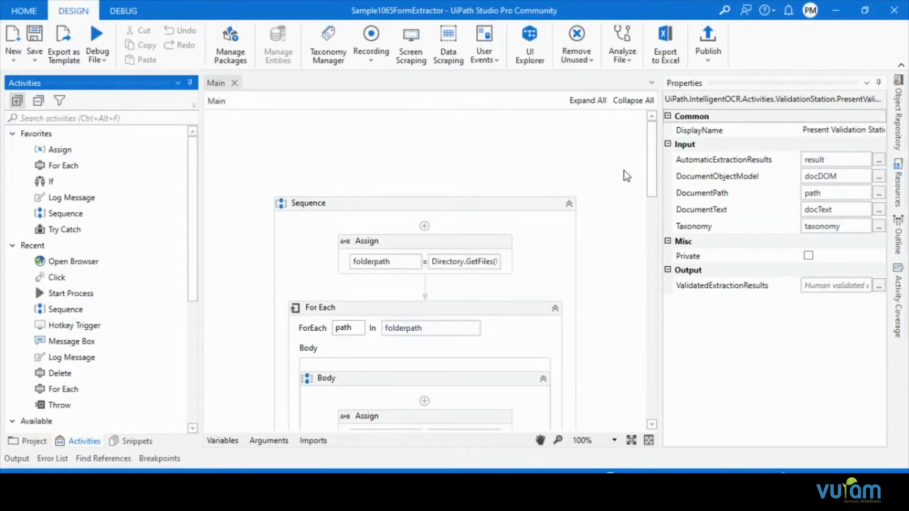
drag(652, 183, 652, 265)
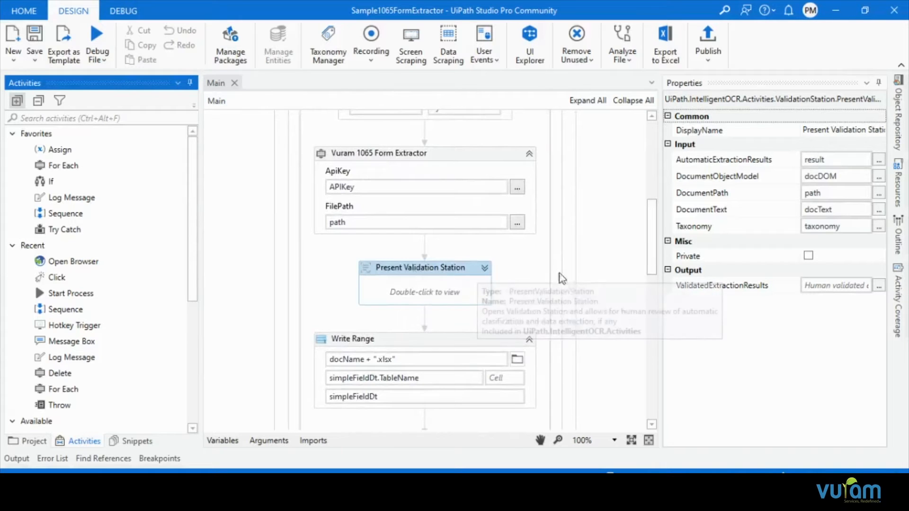
drag(653, 254, 652, 287)
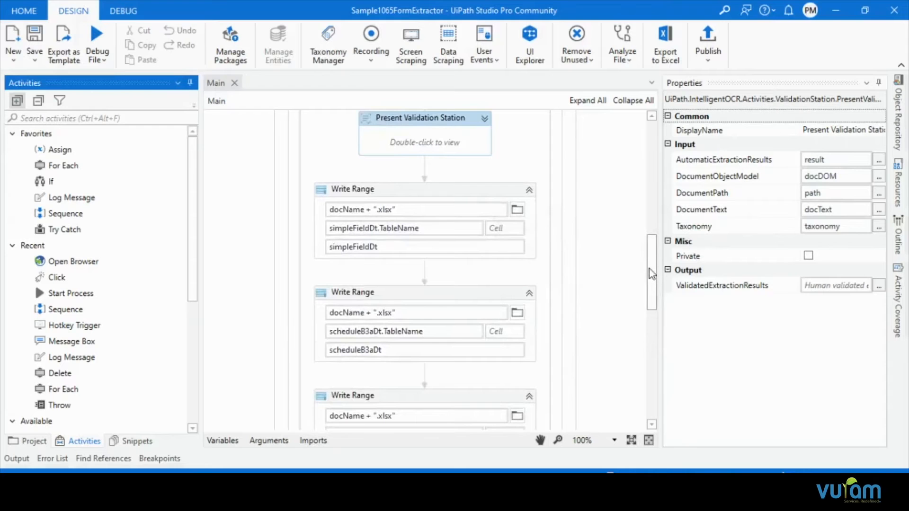
drag(649, 268, 642, 121)
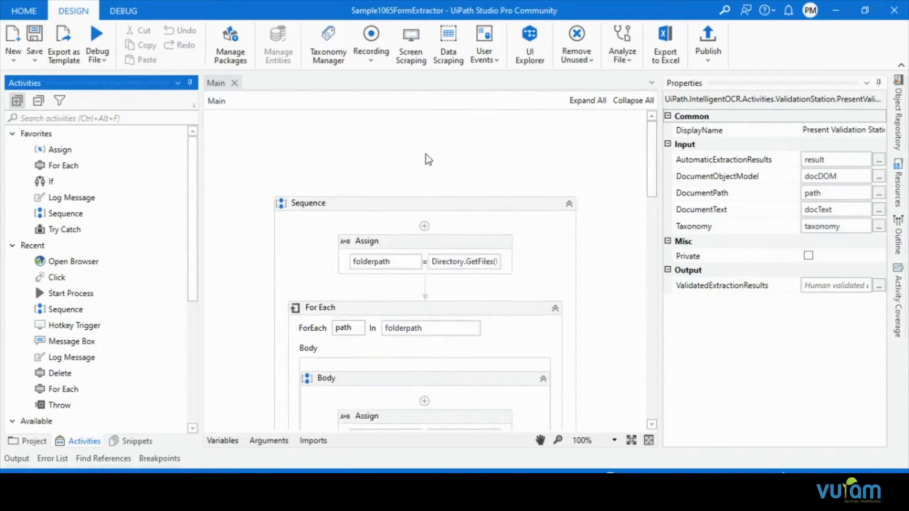
- Run the workflow in debug mode and compare the first extracted fields in the Validation Station with page 1 of the form
click(97, 37)
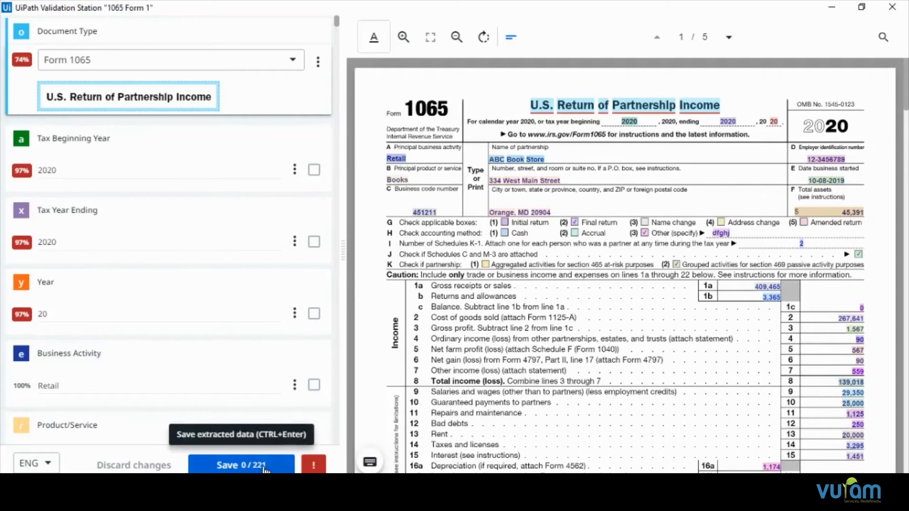
scroll(256, 356, down, 1)
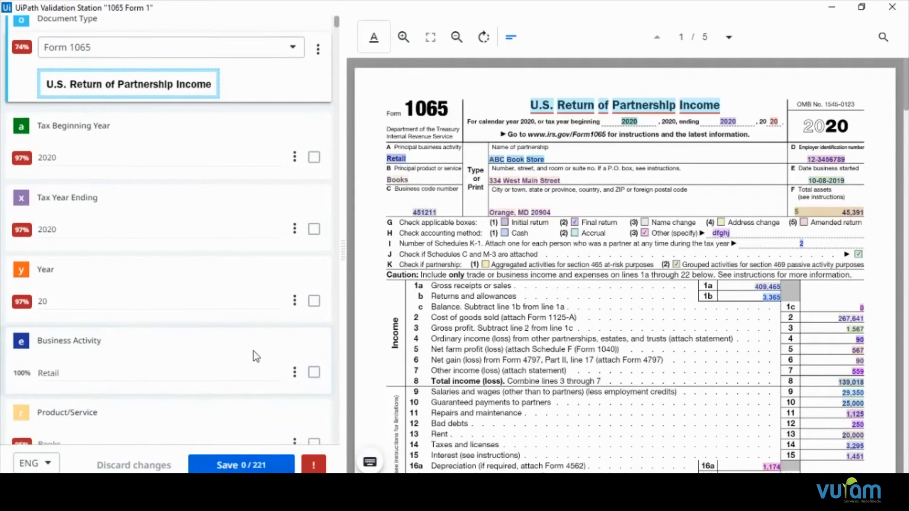
scroll(470, 350, down, 1)
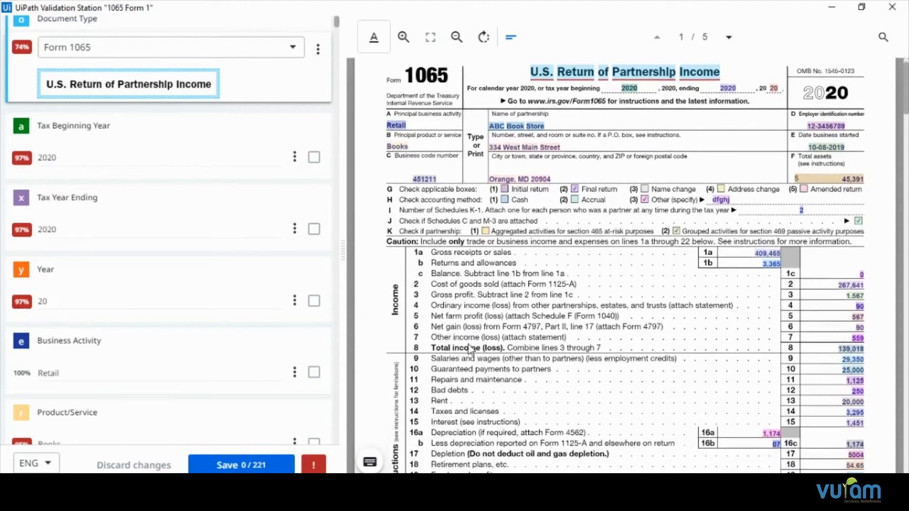
scroll(258, 378, down, 3)
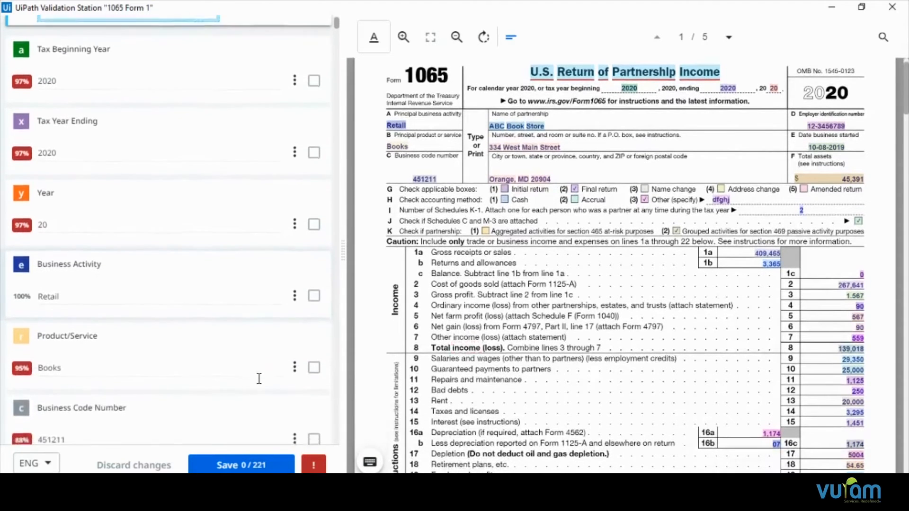
scroll(438, 389, down, 2)
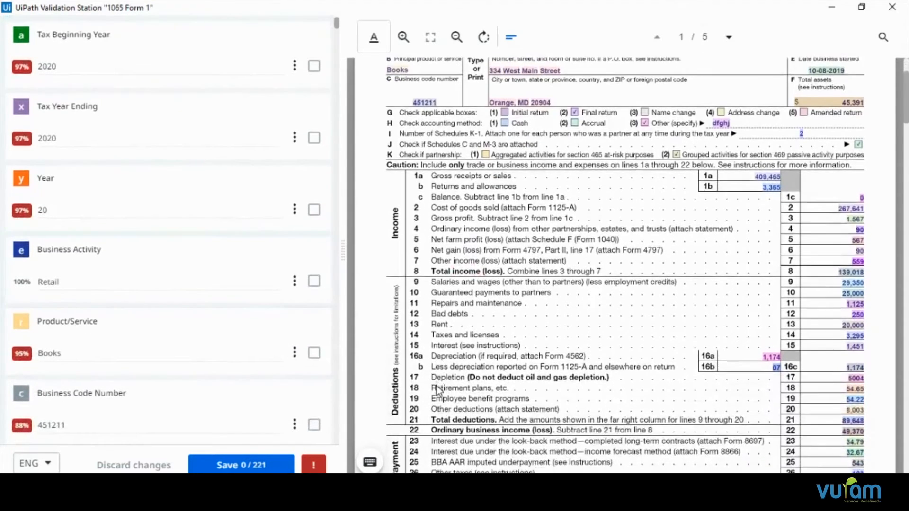
scroll(232, 386, down, 4)
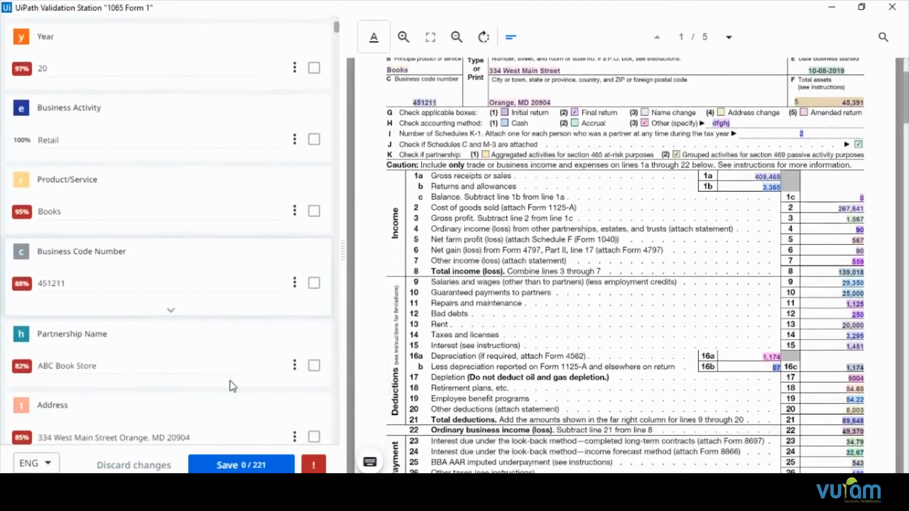
scroll(401, 388, down, 1)
scroll(400, 388, down, 4)
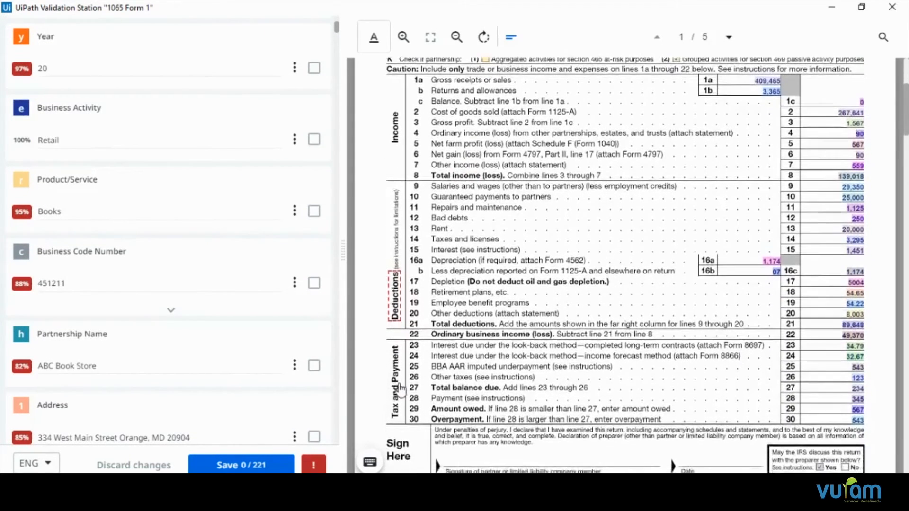
scroll(400, 388, down, 3)
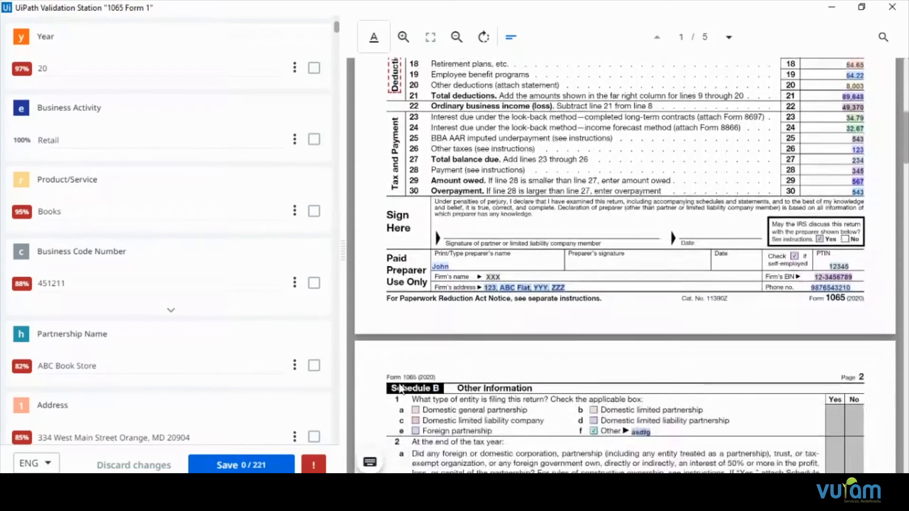
scroll(232, 393, down, 3)
scroll(232, 393, down, 1)
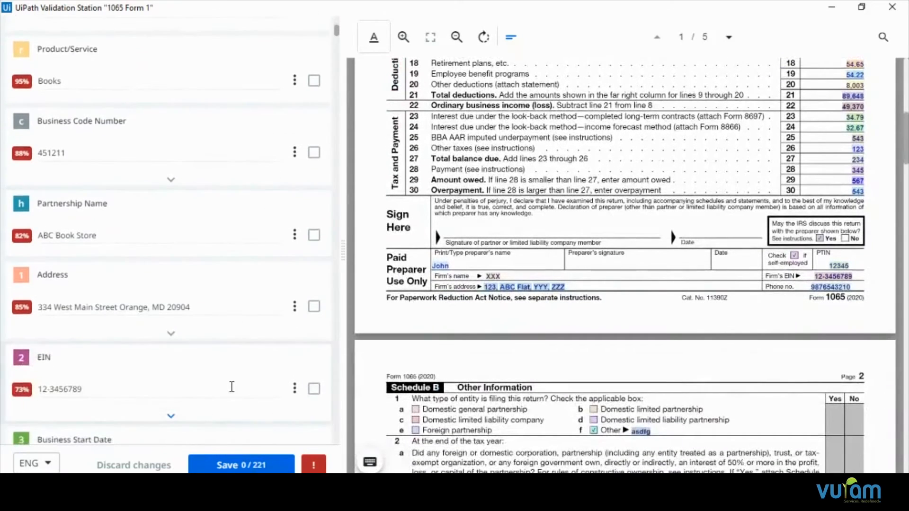
- Review the extracted fields from the EIN through the accounting method, partnership and income entries against page 1 of the form
scroll(232, 387, down, 10)
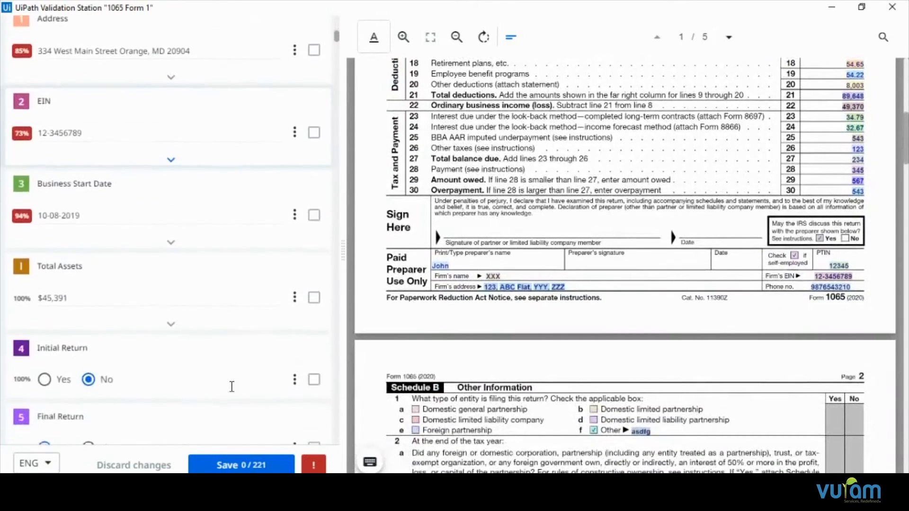
scroll(232, 387, down, 8)
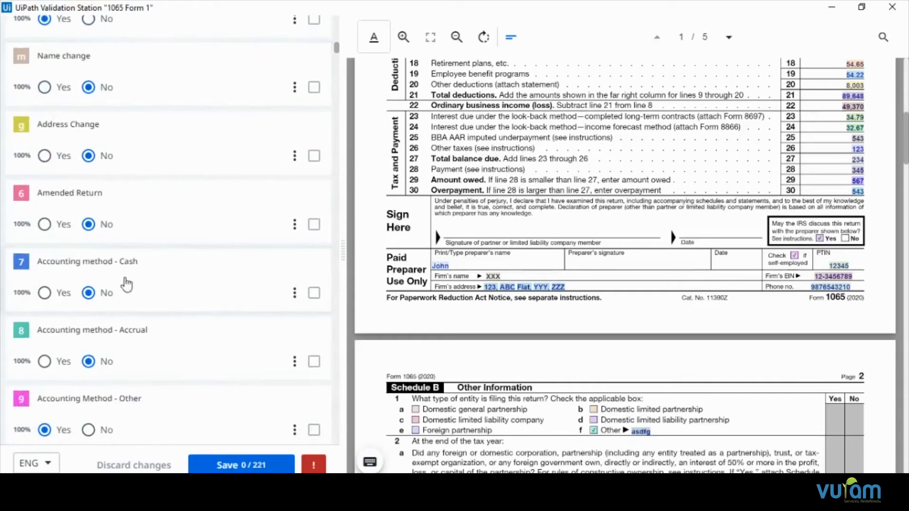
scroll(127, 284, down, 5)
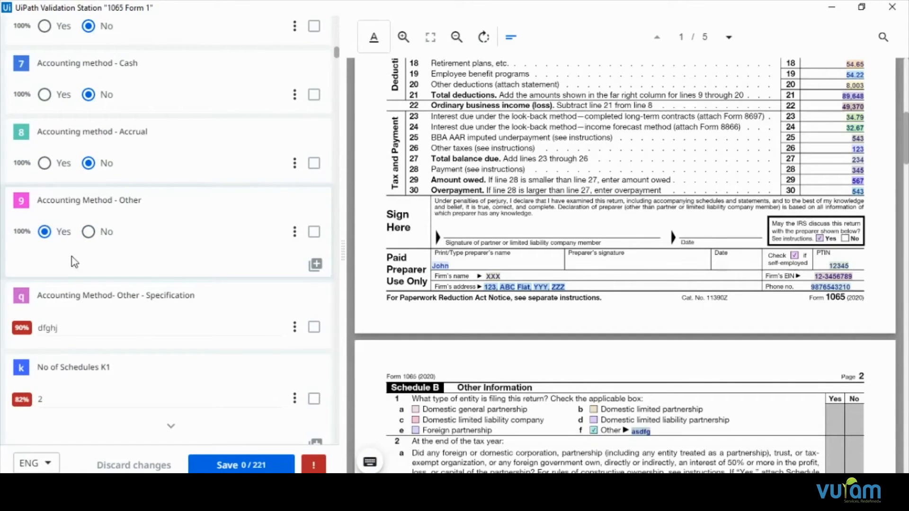
scroll(163, 299, down, 5)
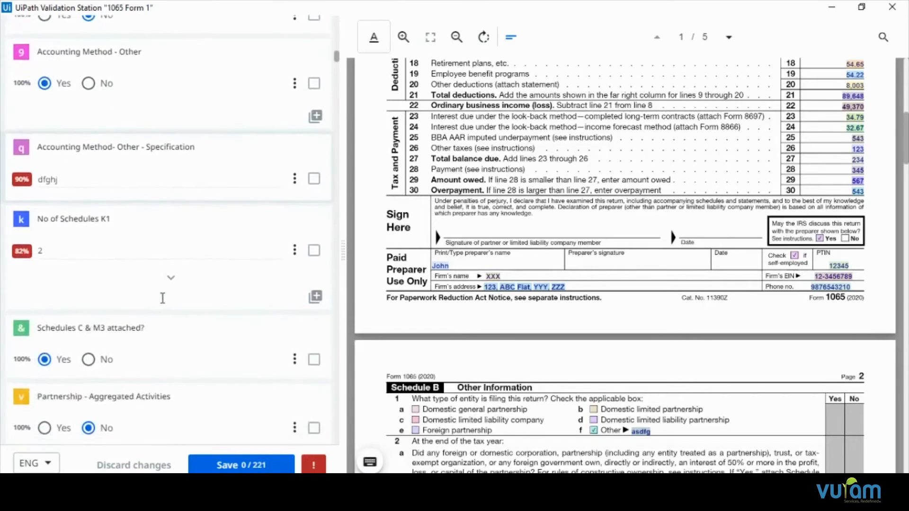
scroll(163, 298, down, 2)
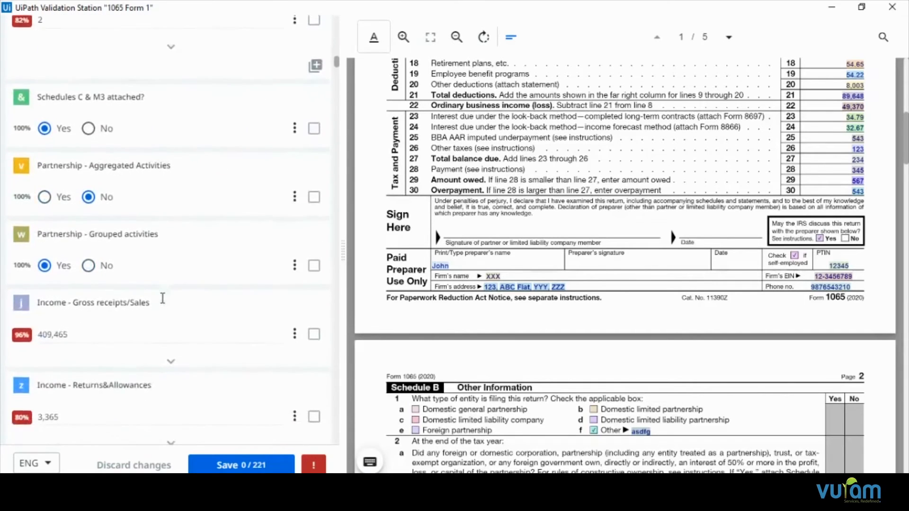
scroll(162, 299, down, 2)
scroll(456, 372, up, 5)
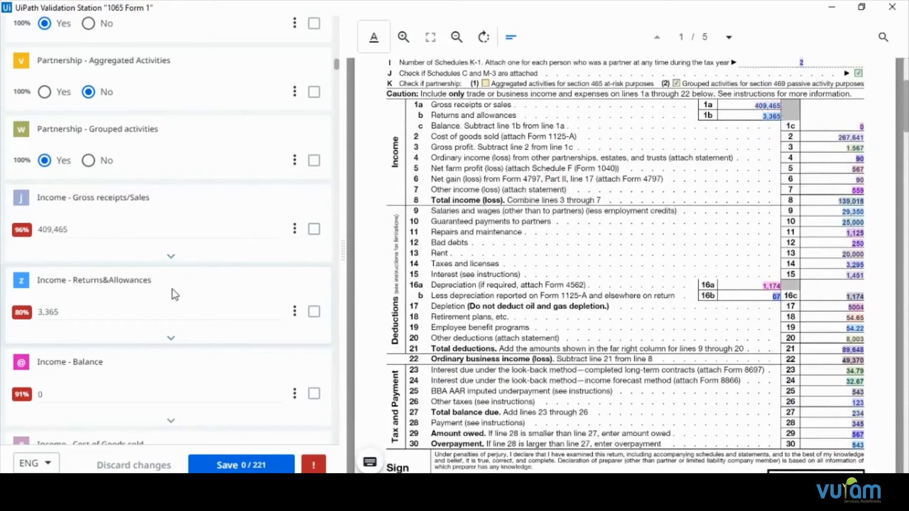
- Review the extracted fields from the paid preparer details through Schedule B, and select the Schedule B - 3b Yes/No field
scroll(172, 289, down, 1)
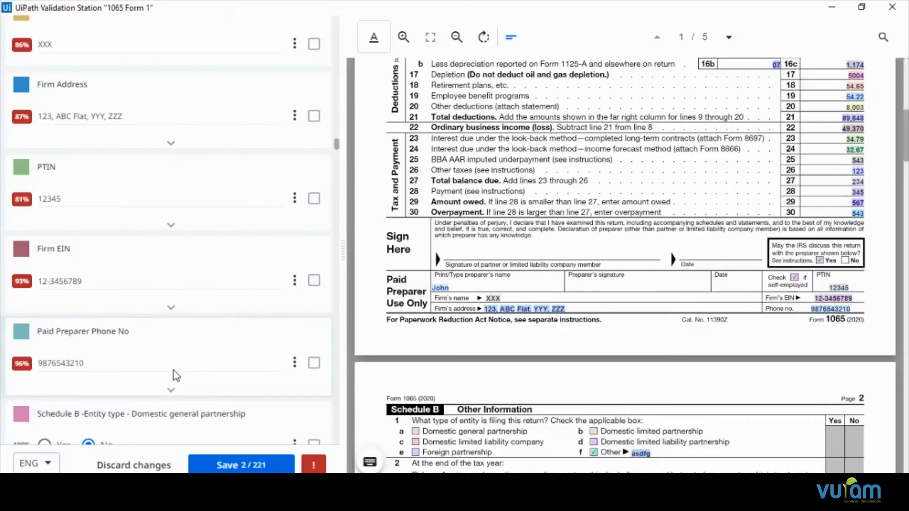
scroll(174, 371, down, 1)
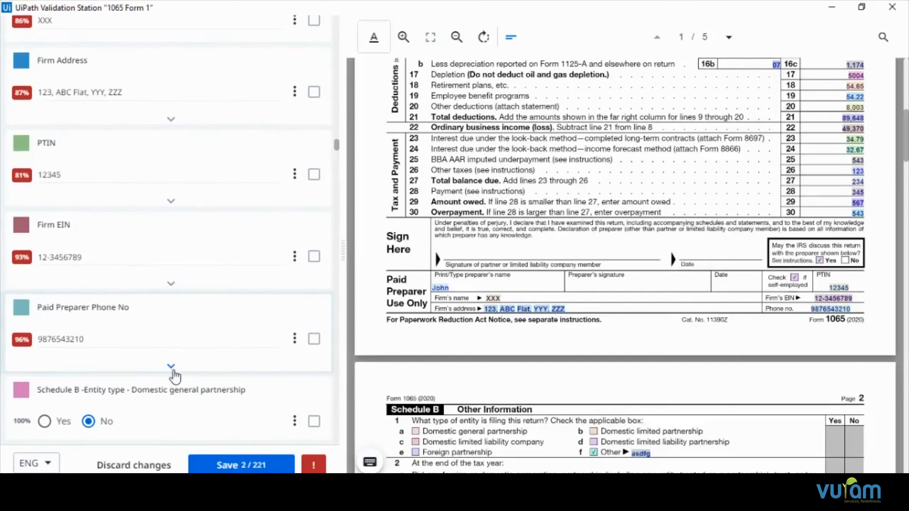
scroll(174, 377, down, 3)
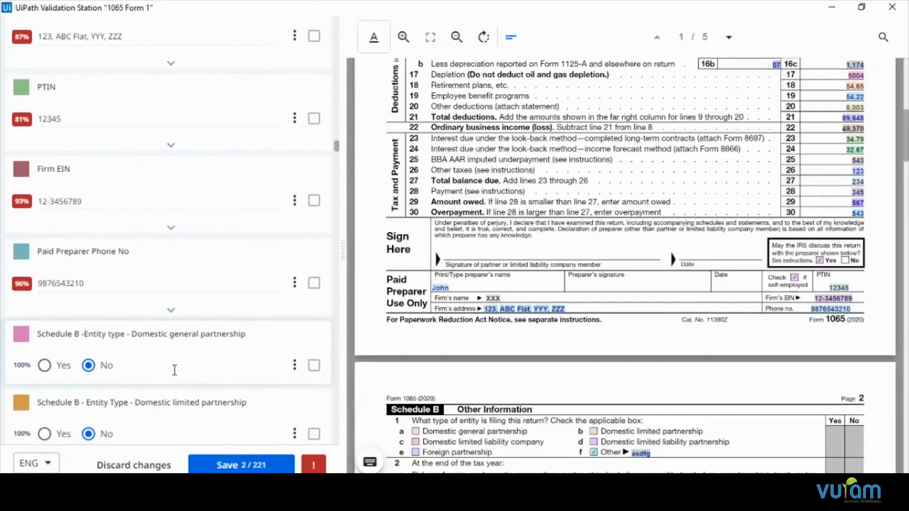
scroll(175, 376, down, 20)
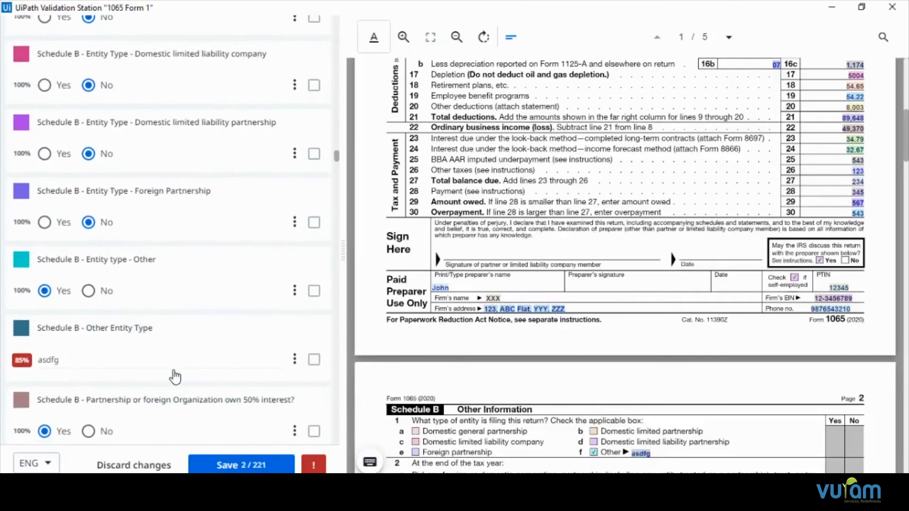
scroll(175, 377, down, 3)
click(175, 376)
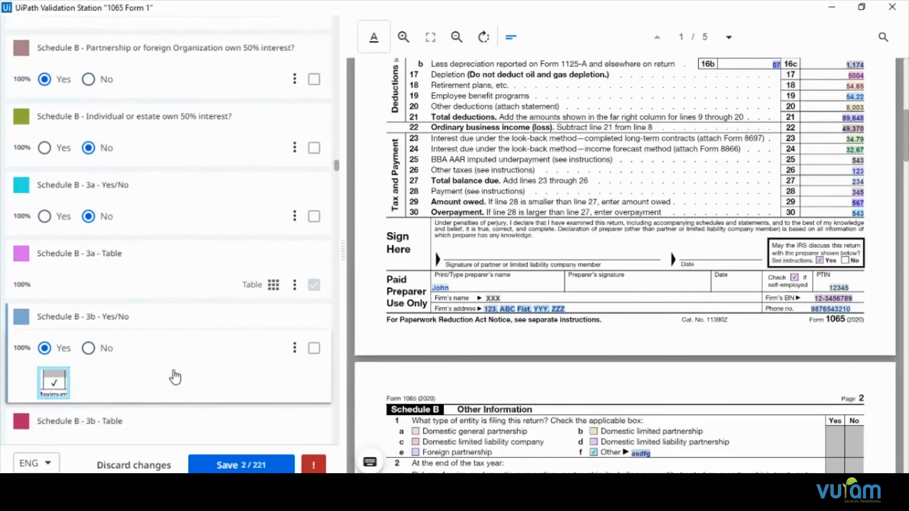
- Open the extracted Schedule B - 3a table, check all its rows against the form, and save the table data
click(274, 289)
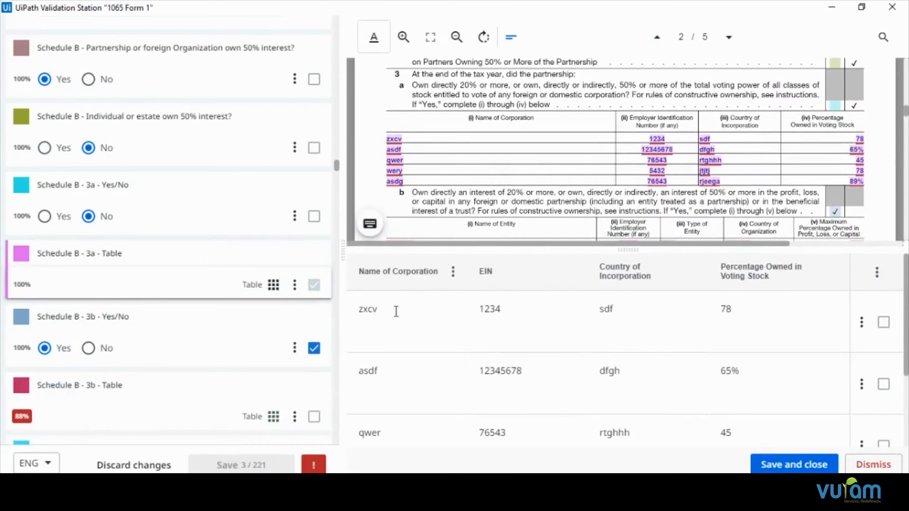
scroll(388, 363, down, 1)
scroll(386, 365, up, 1)
scroll(386, 360, down, 3)
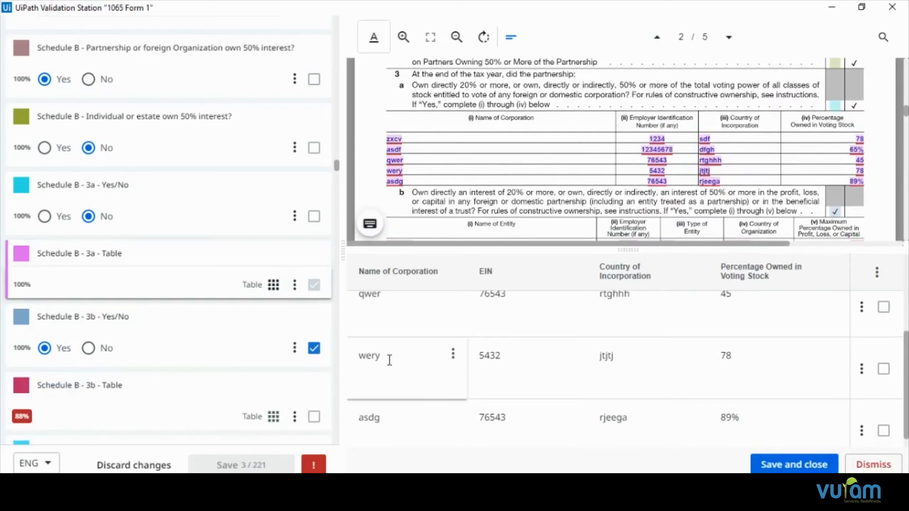
scroll(609, 416, down, 1)
scroll(610, 415, up, 3)
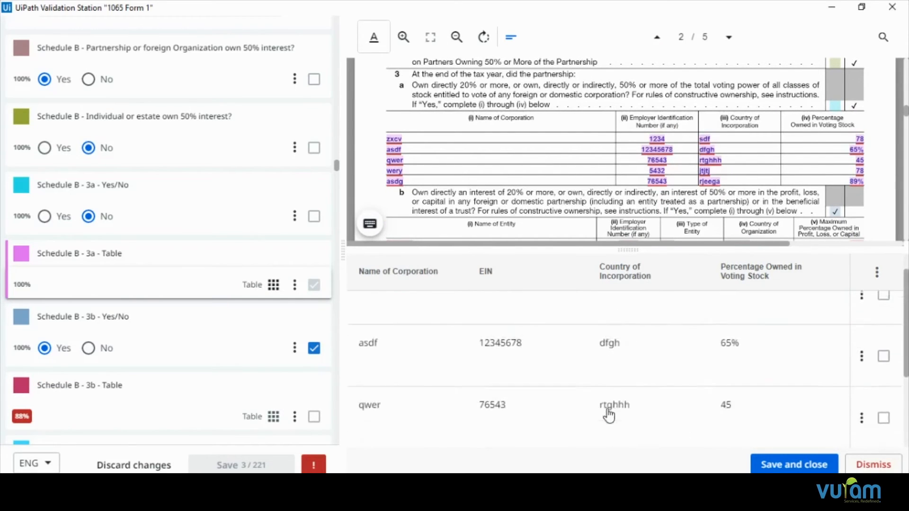
scroll(609, 416, down, 2)
scroll(609, 416, up, 1)
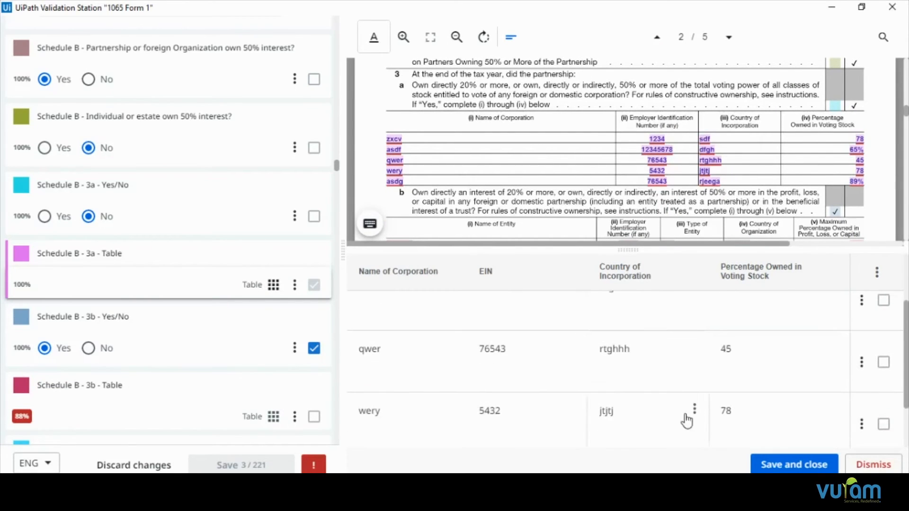
scroll(689, 412, down, 1)
click(782, 467)
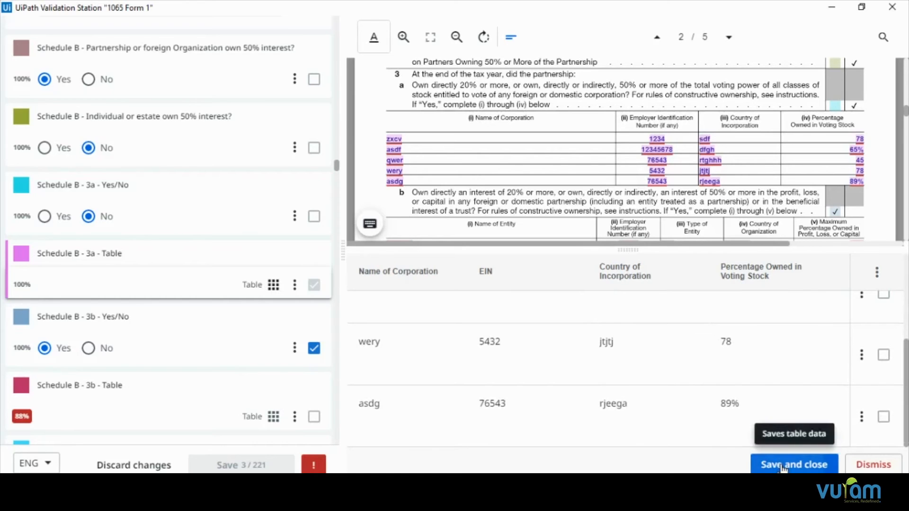
- Open the extracted Schedule B - 3b table, compare its entity rows with the form, and save the table data
scroll(270, 358, down, 1)
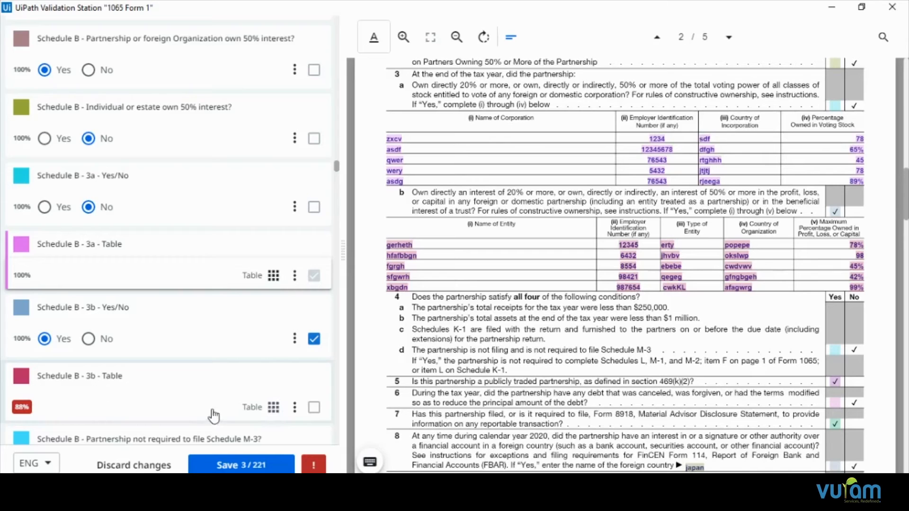
click(273, 408)
scroll(513, 187, down, 5)
scroll(512, 189, down, 10)
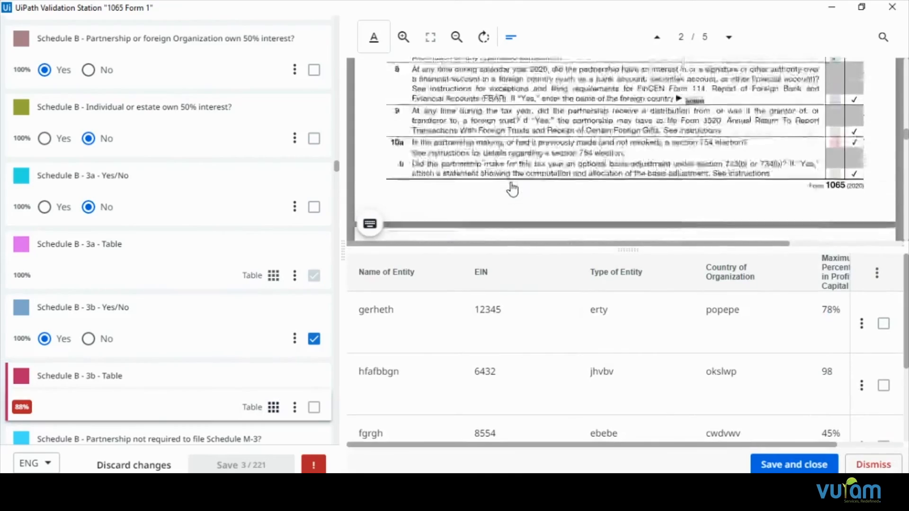
scroll(512, 186, up, 12)
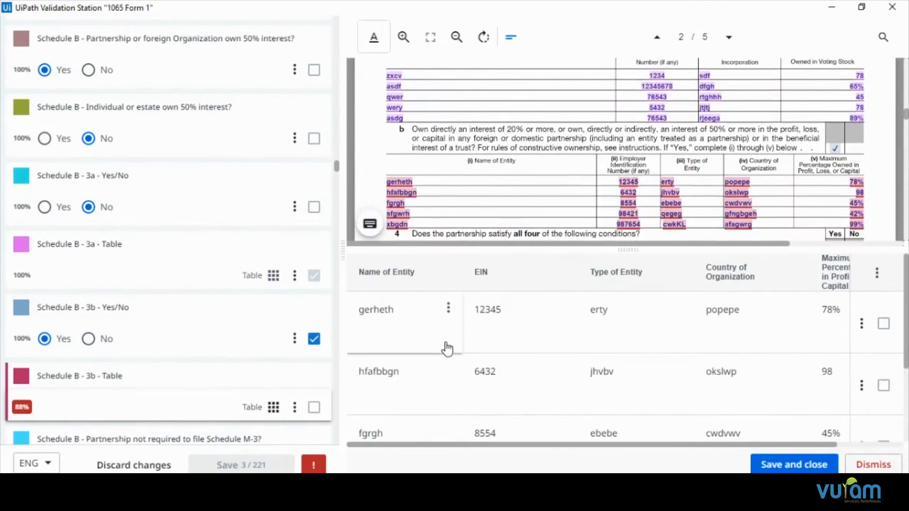
scroll(447, 349, down, 1)
scroll(447, 349, down, 5)
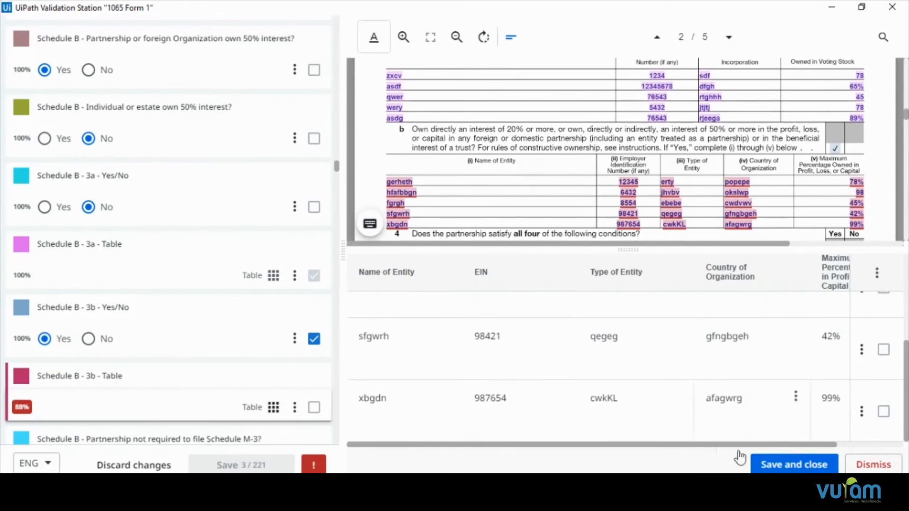
click(772, 465)
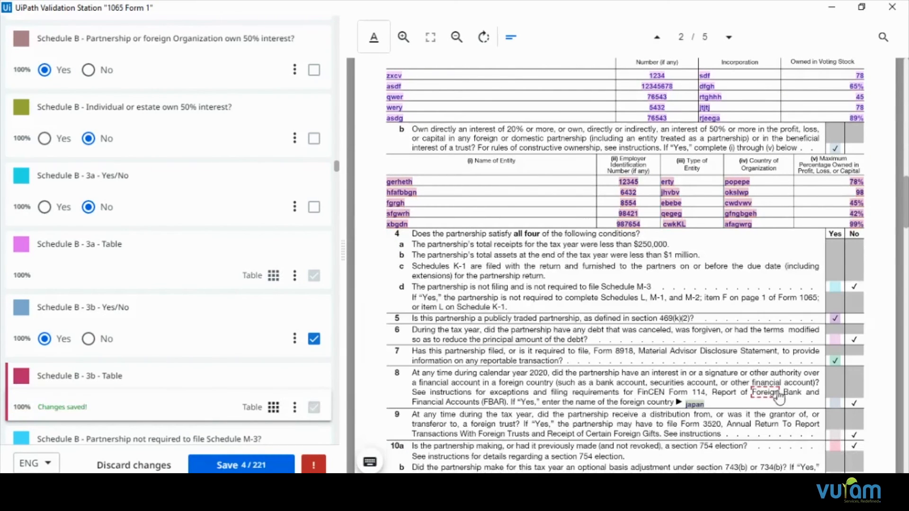
- Try to save the extracted data, and review and save the Analysis of Net Income (Loss) table
click(228, 468)
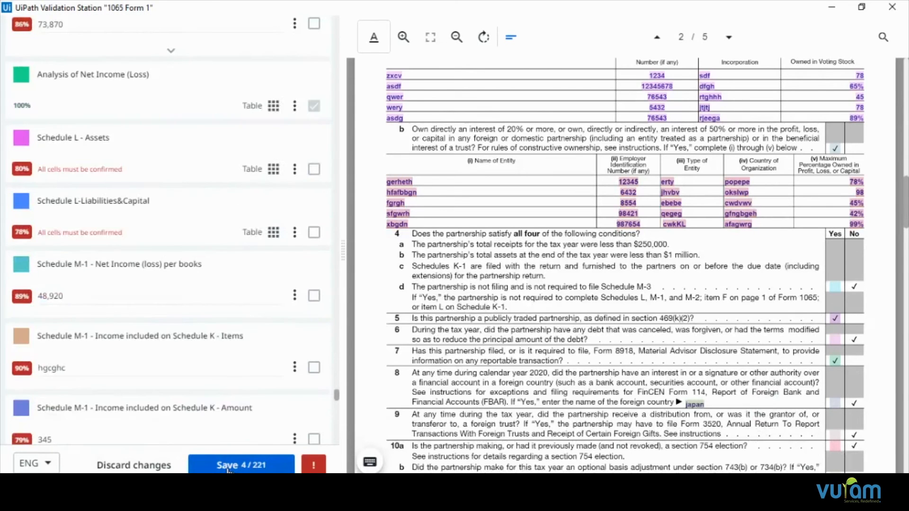
click(273, 107)
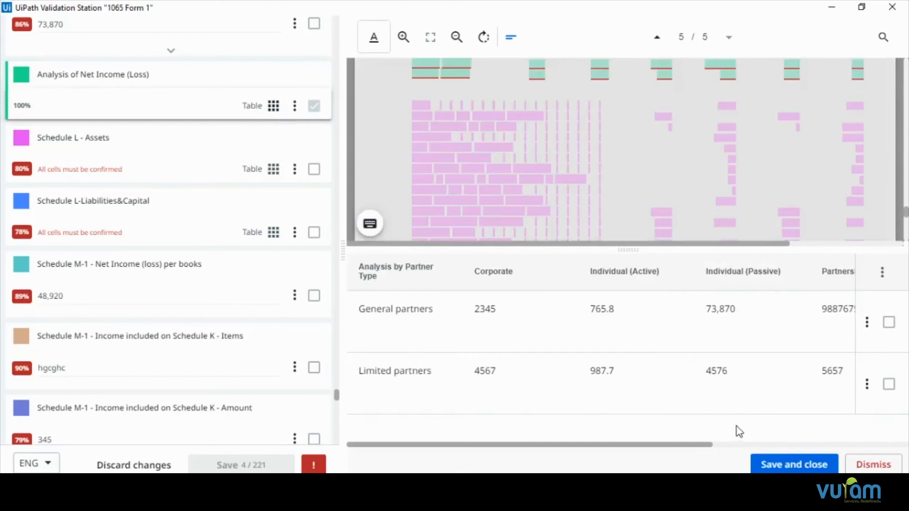
click(772, 464)
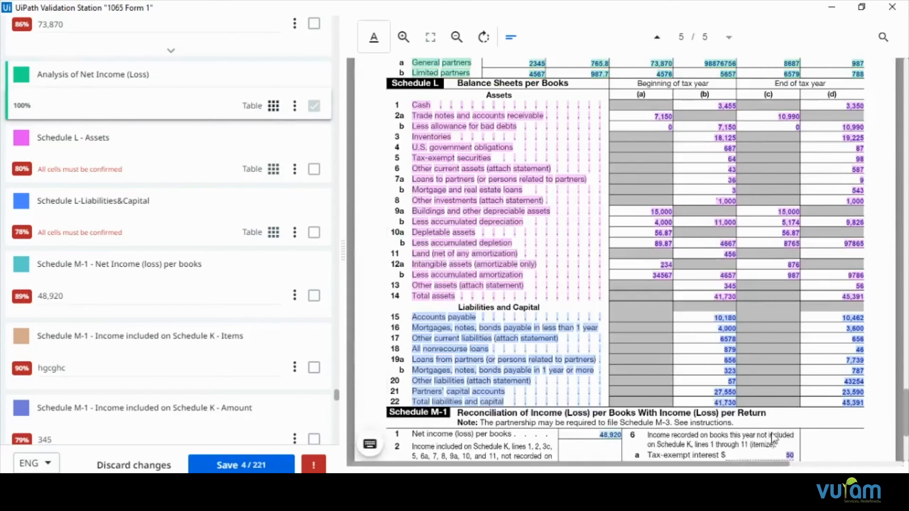
- Open the extracted Schedule L - Assets table and save its data, automatically confirming all remaining rows
click(274, 171)
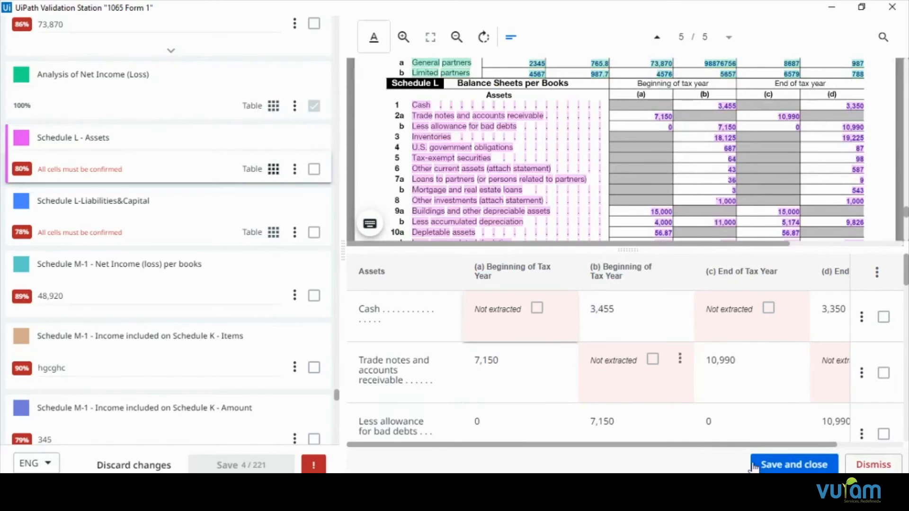
click(773, 466)
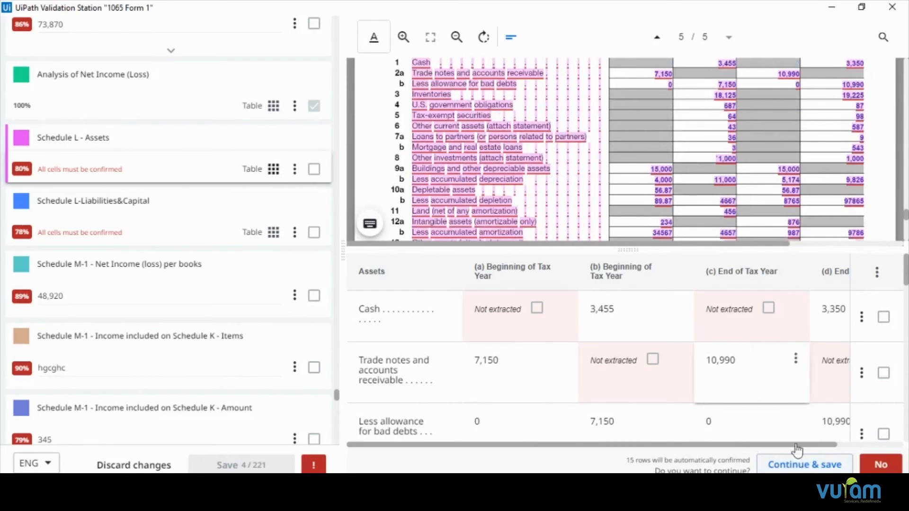
click(804, 466)
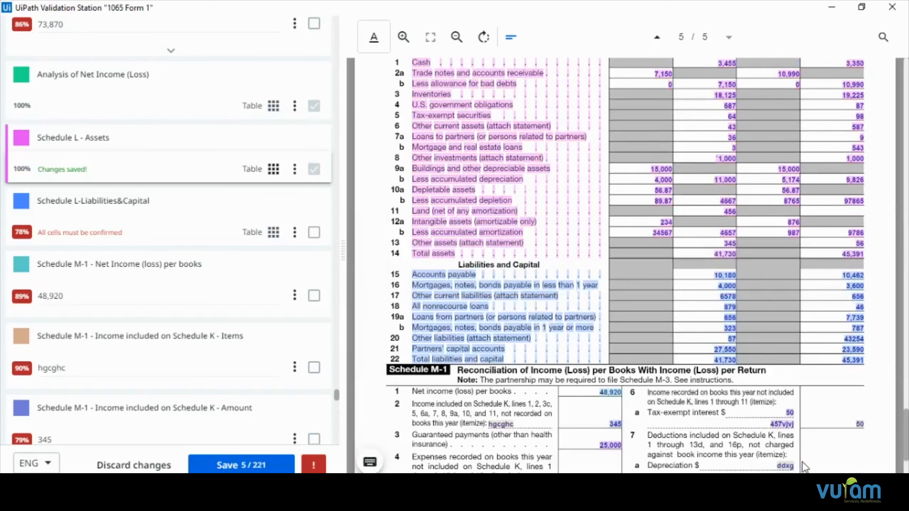
- Open the extracted Schedule L-Liabilities&Capital table and save its data, automatically confirming all remaining rows
click(274, 232)
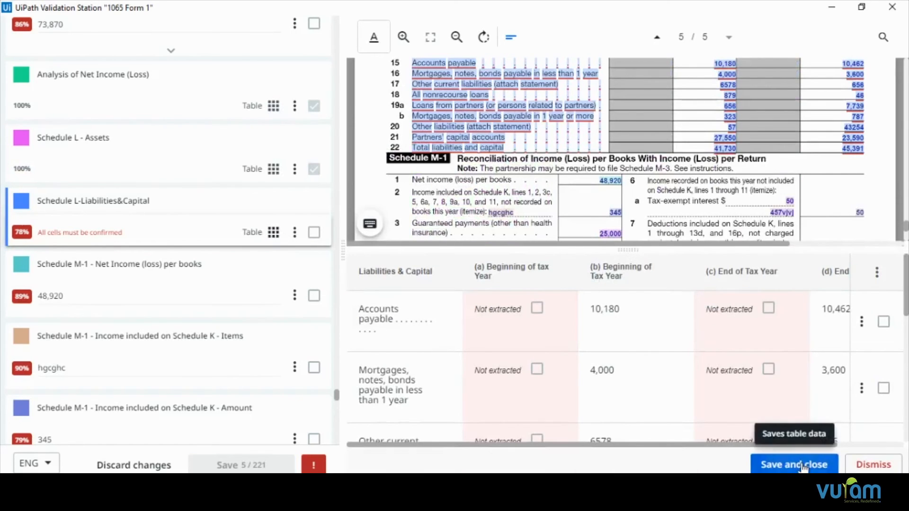
click(802, 466)
click(803, 466)
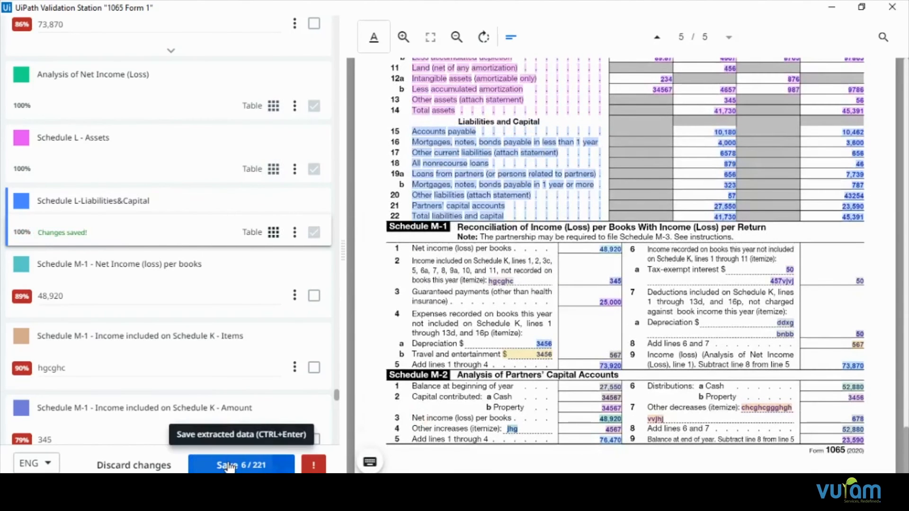
- Save all extracted form data with the remaining fields confirmed automatically, and open the workflow's execution output in UiPath Studio
click(230, 466)
click(230, 465)
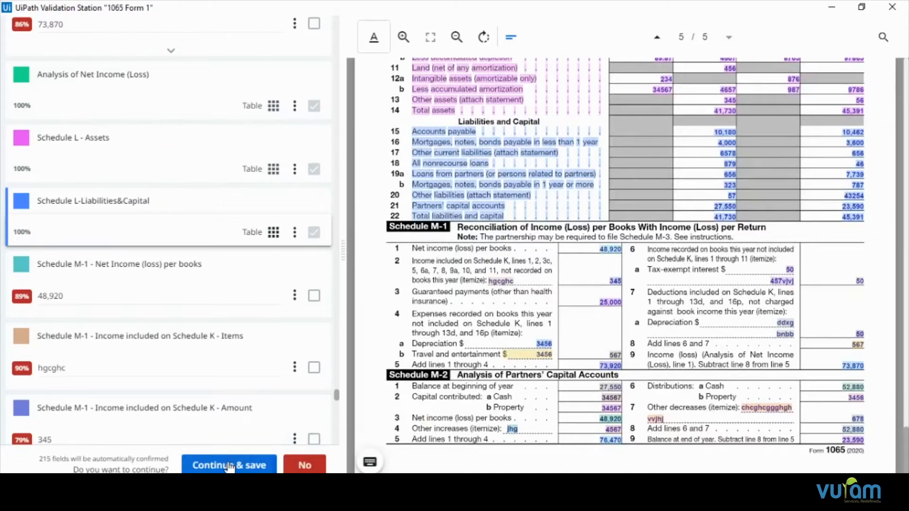
click(11, 468)
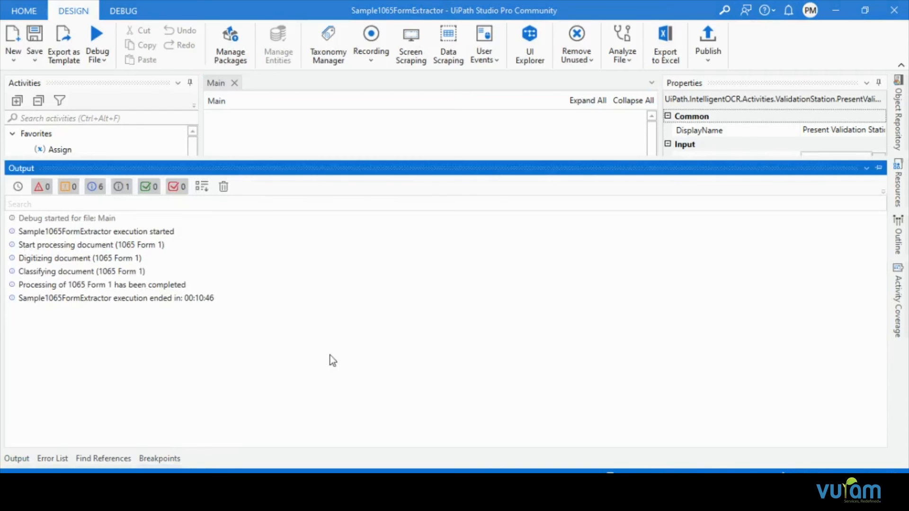
- Switch to File Explorer, open 1065 Form 1.xlsx from the Sample1065FormExtractor folder, and review the exported columns on the Simple Fields sheet
key(alt+Tab)
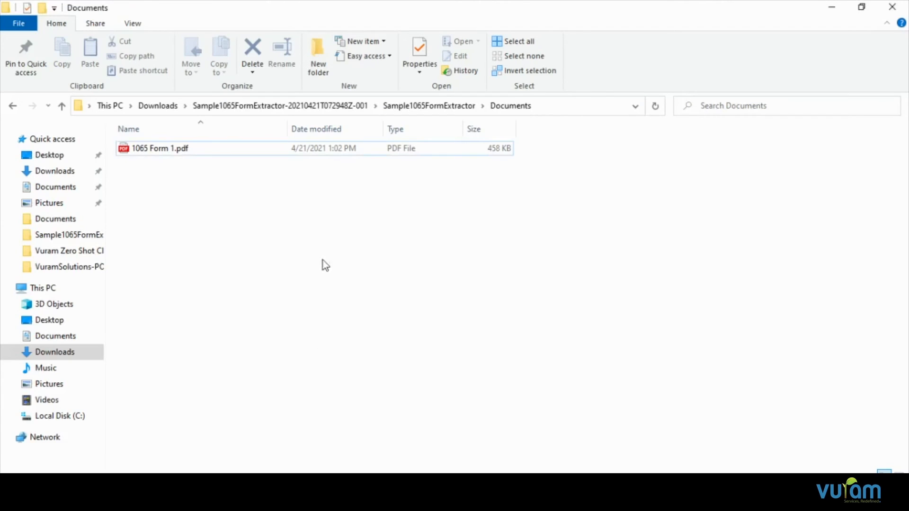
click(416, 105)
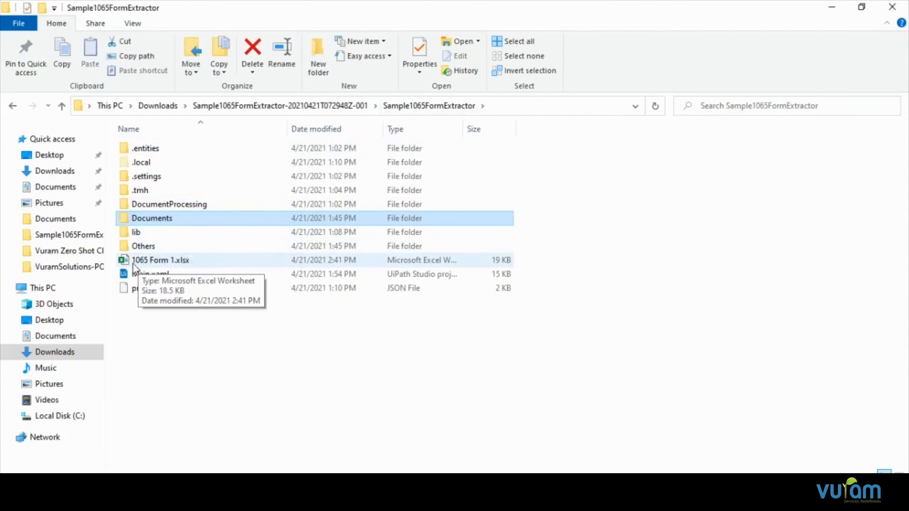
double_click(163, 262)
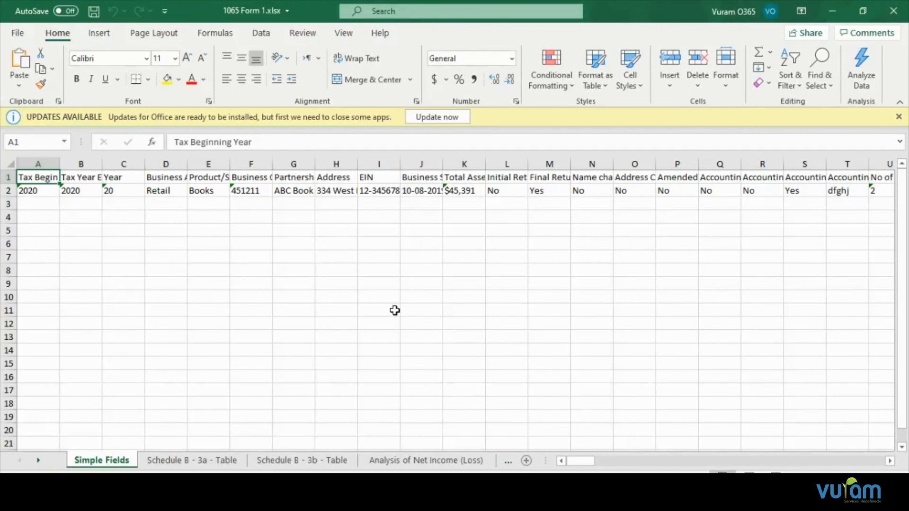
scroll(395, 310, right, 10)
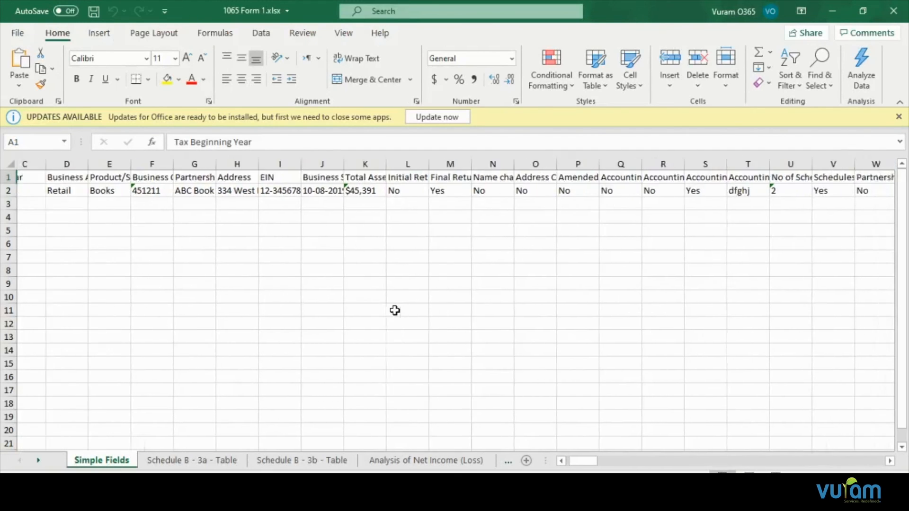
scroll(395, 310, right, 12)
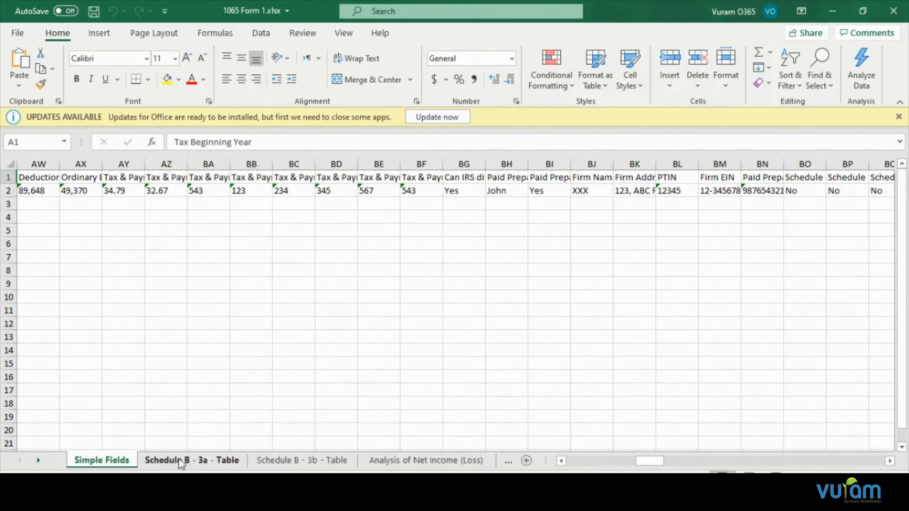
scroll(444, 262, right, 14)
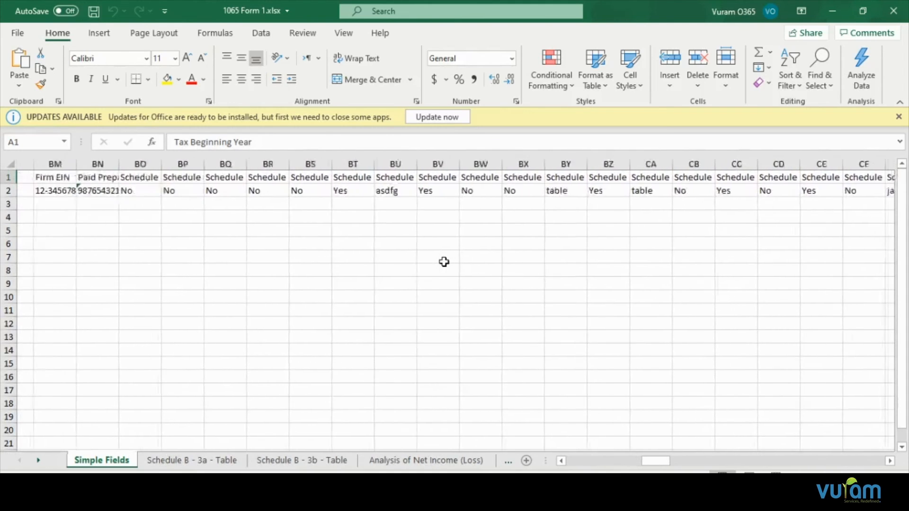
scroll(444, 262, right, 14)
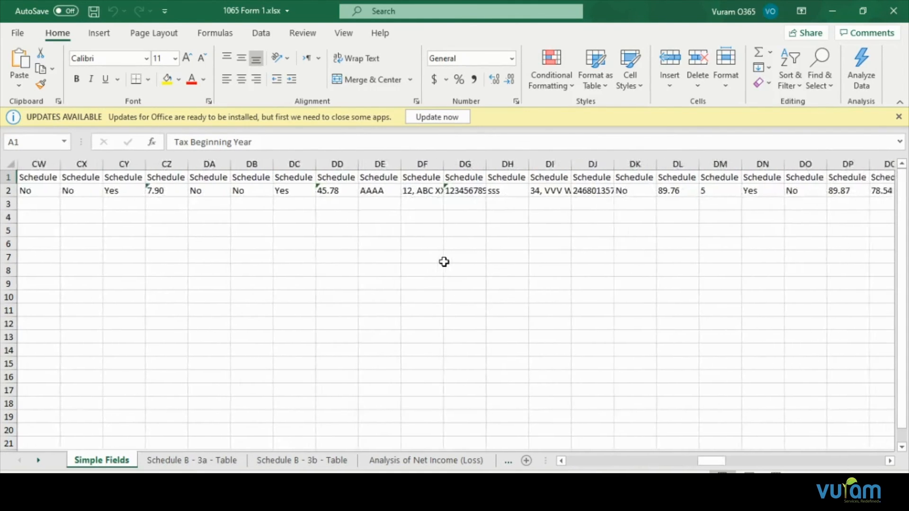
- Auto-fit all column widths on the Schedule B - 3a - Table sheet to show the full headers
click(181, 462)
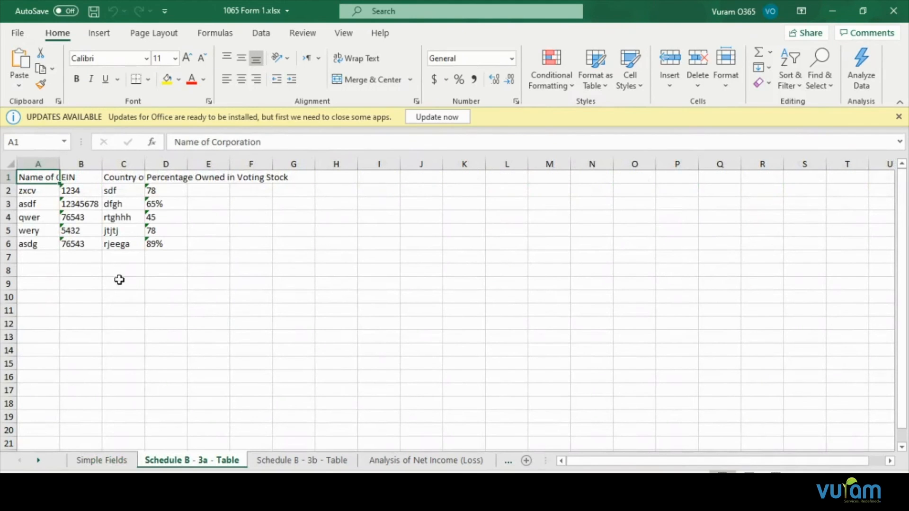
click(13, 165)
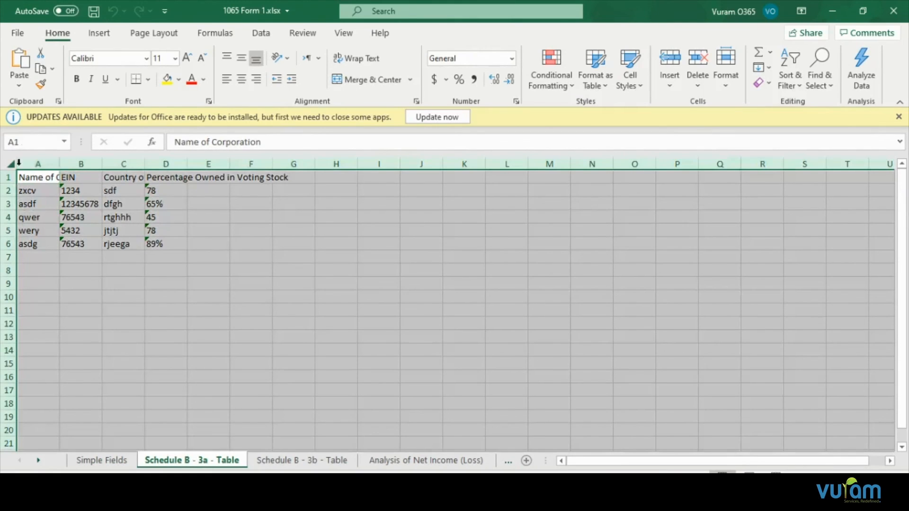
double_click(61, 164)
click(170, 298)
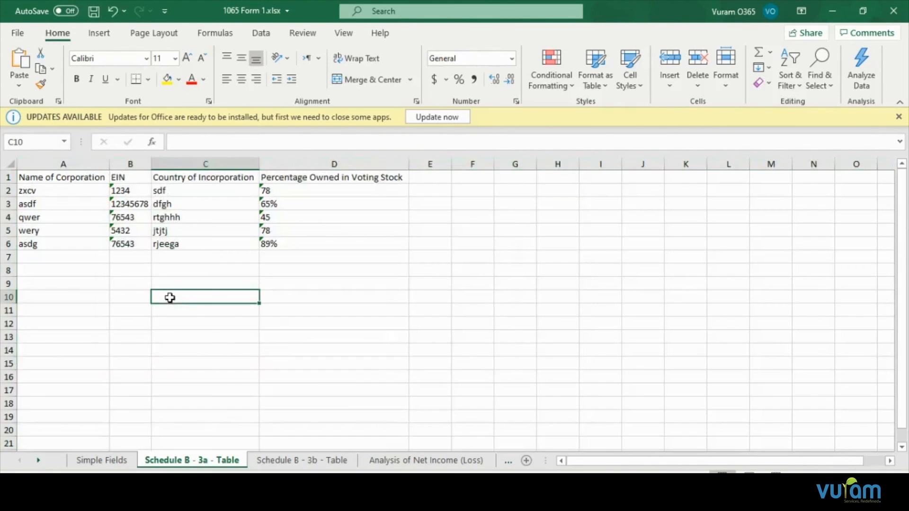
- Auto-fit all column widths on the Schedule B - 3b - Table sheet to show the full headers
click(274, 467)
click(11, 164)
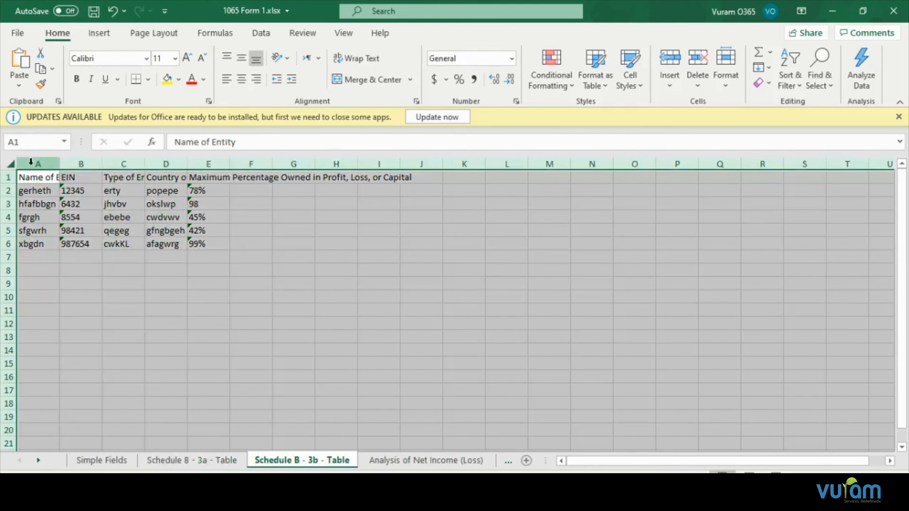
double_click(59, 160)
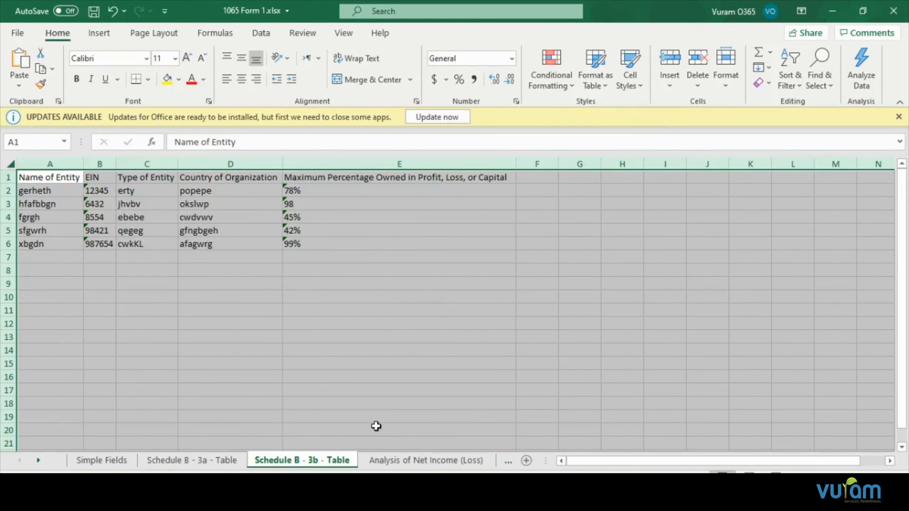
- Auto-fit all column widths on the Analysis of Net Income (Loss) sheet, and clear the whole-sheet selection
click(401, 462)
click(12, 162)
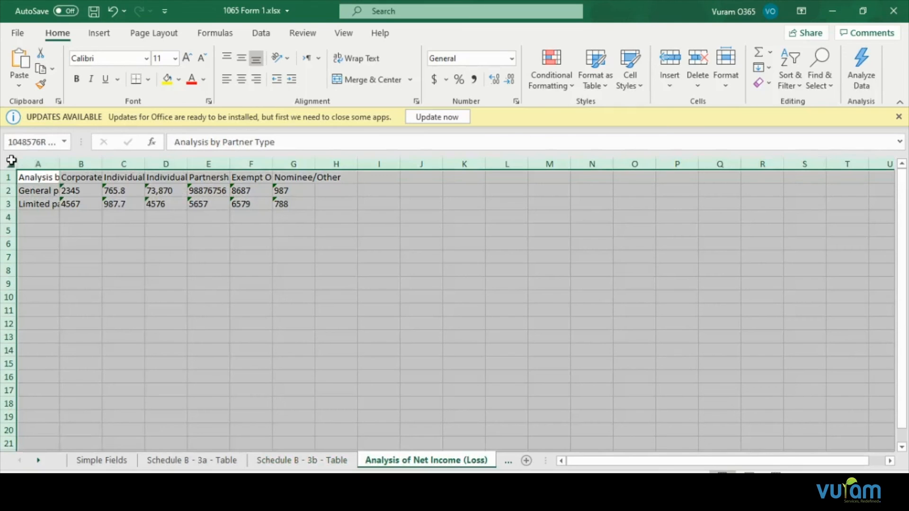
double_click(59, 164)
click(294, 284)
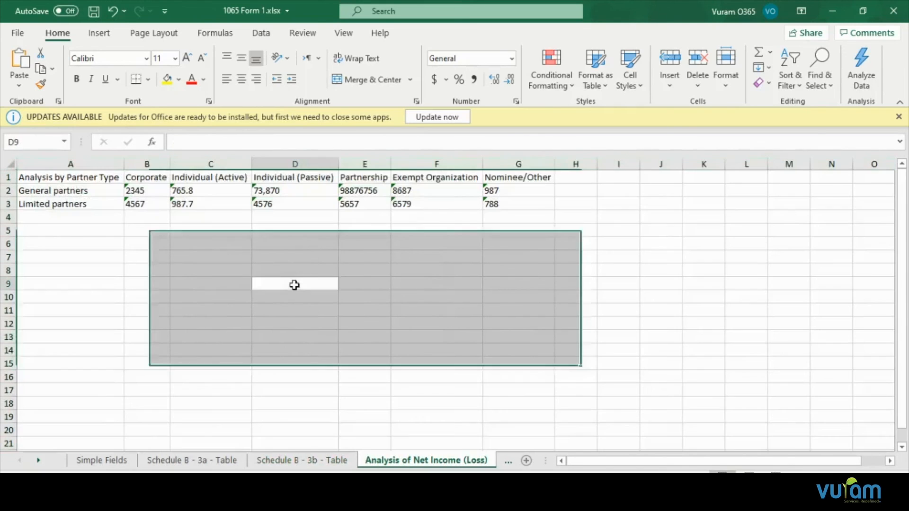
- Check which Schedule L sheets the workbook contains, and return to cell DK11 on the Simple Fields sheet
click(38, 460)
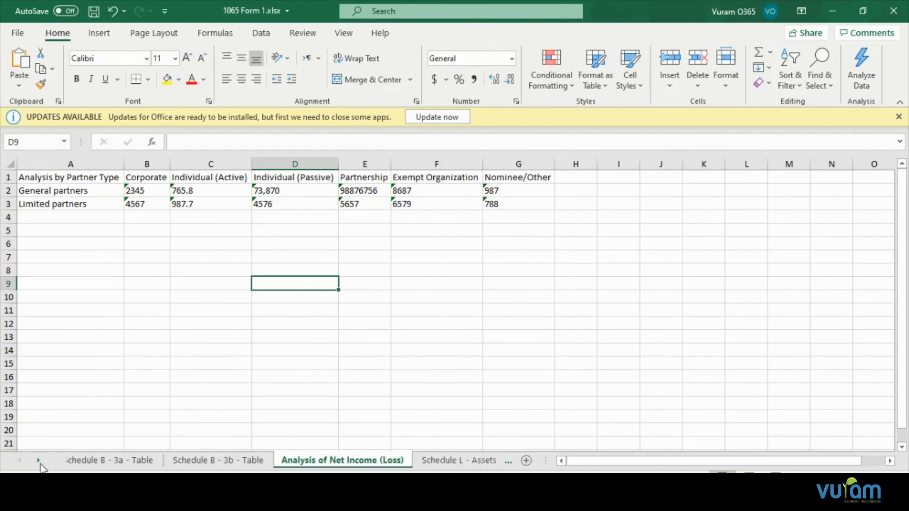
click(38, 460)
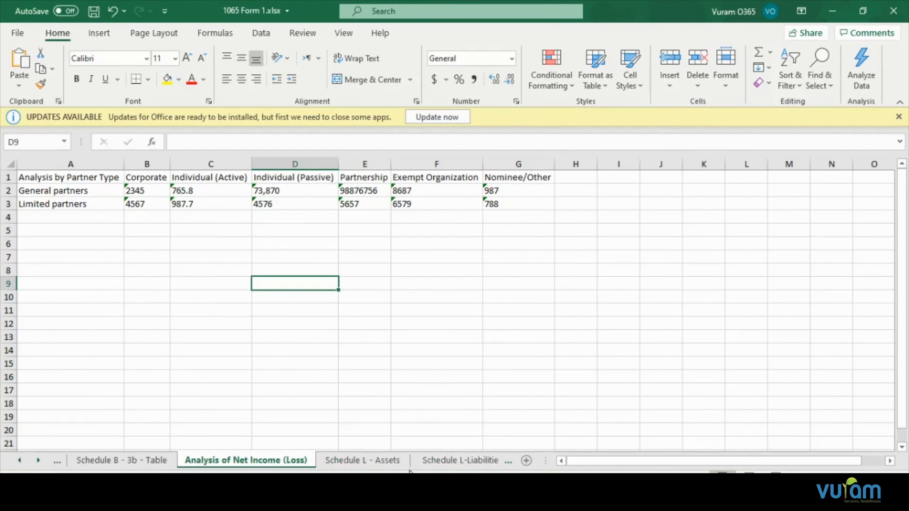
click(446, 466)
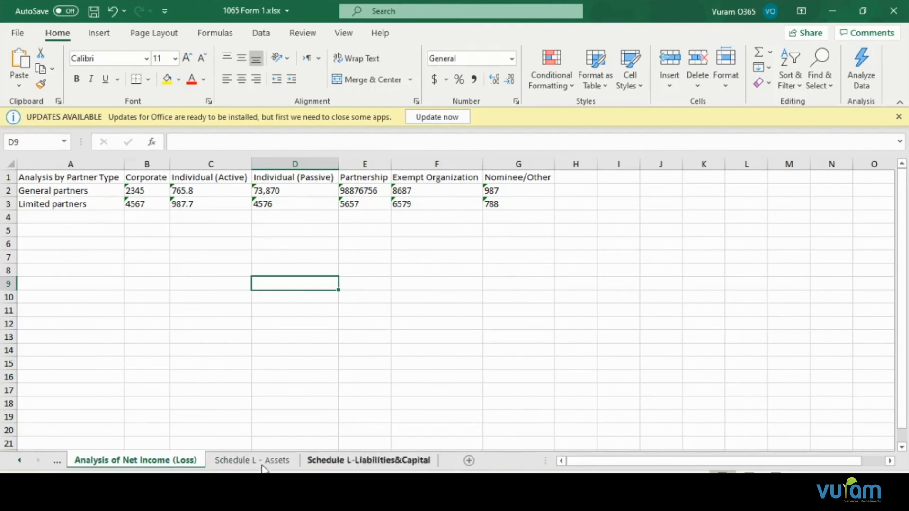
click(23, 461)
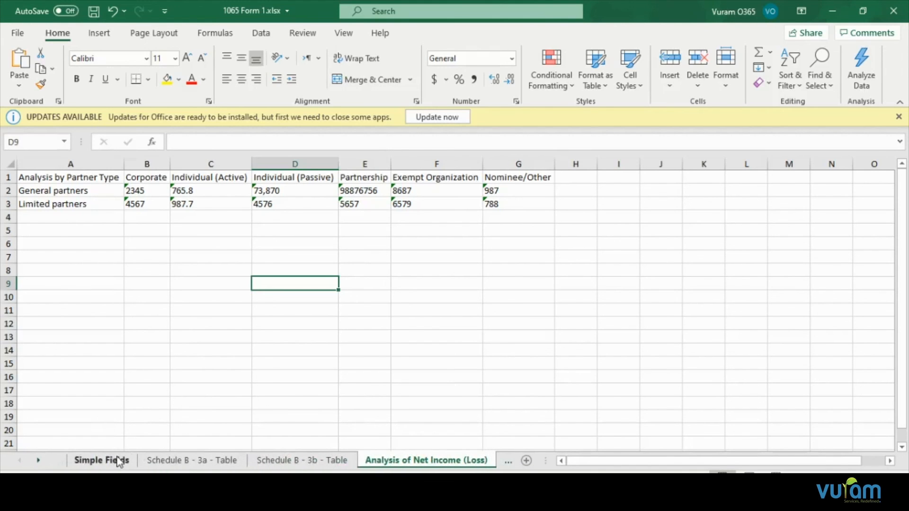
click(119, 462)
click(281, 310)
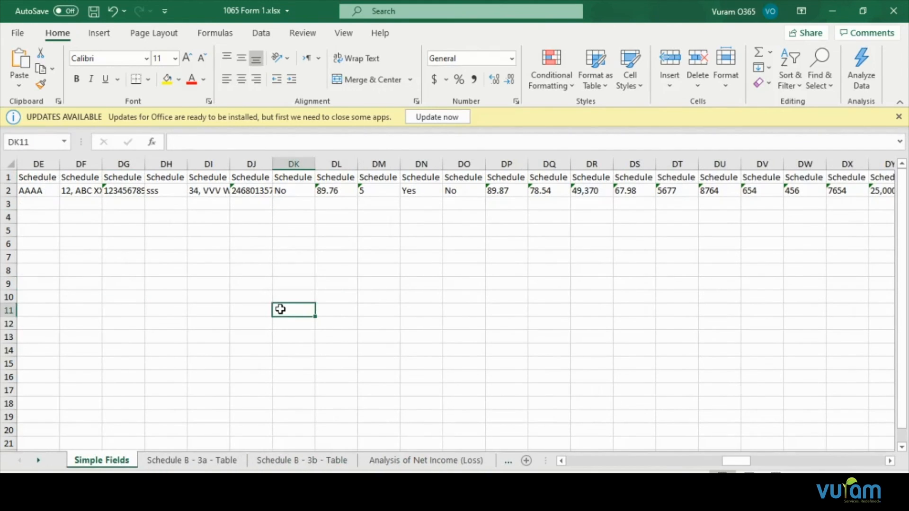